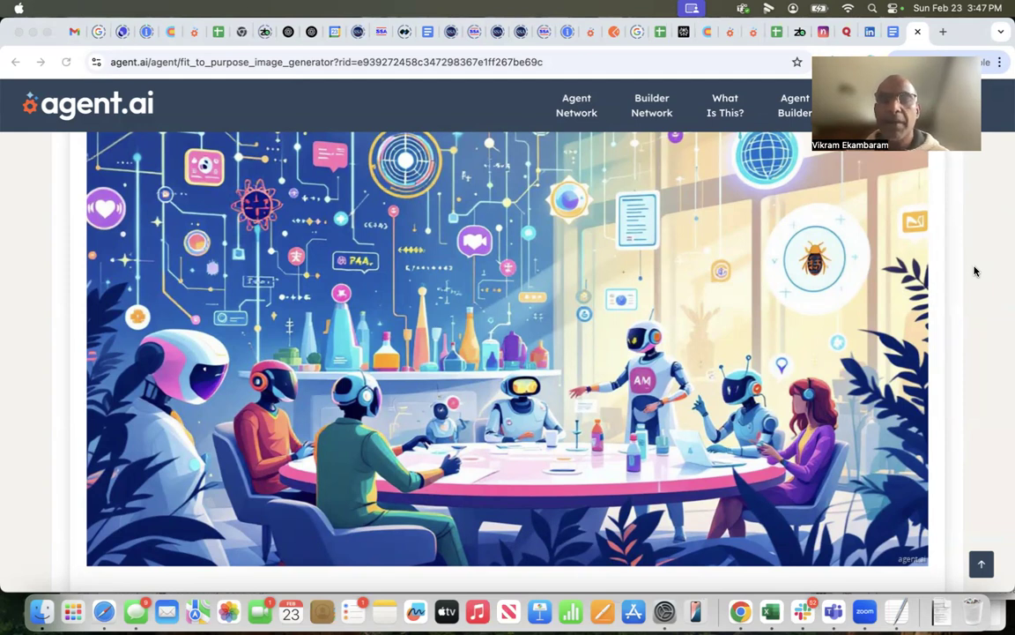
Step: Switch to the Test Company Enrichment table in Clay and examine its columns from company details through the open-role statuses
left_click(709, 33)
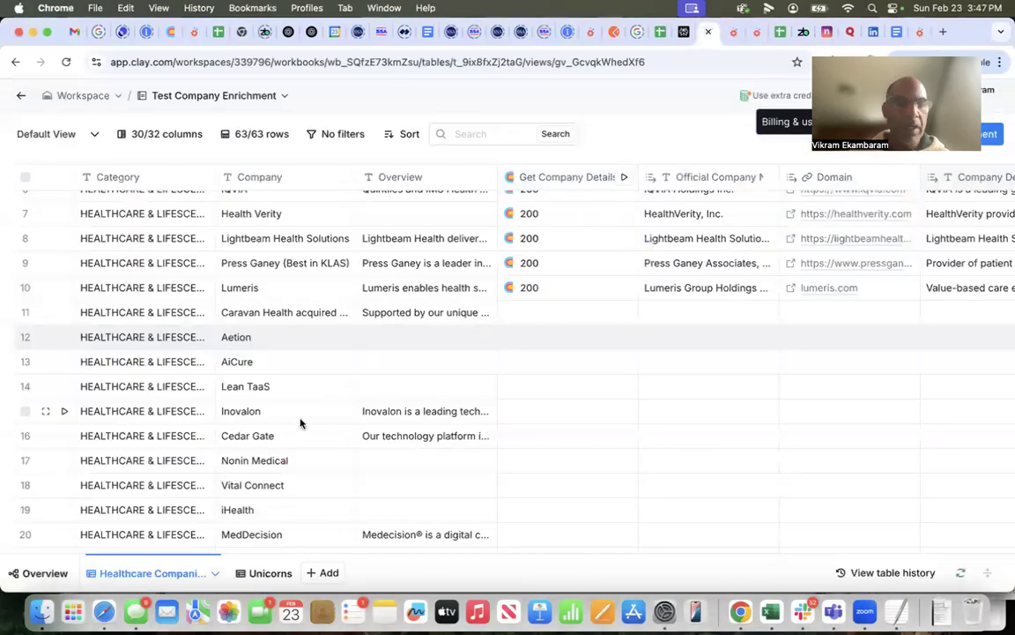
scroll(300, 423, "right", 2)
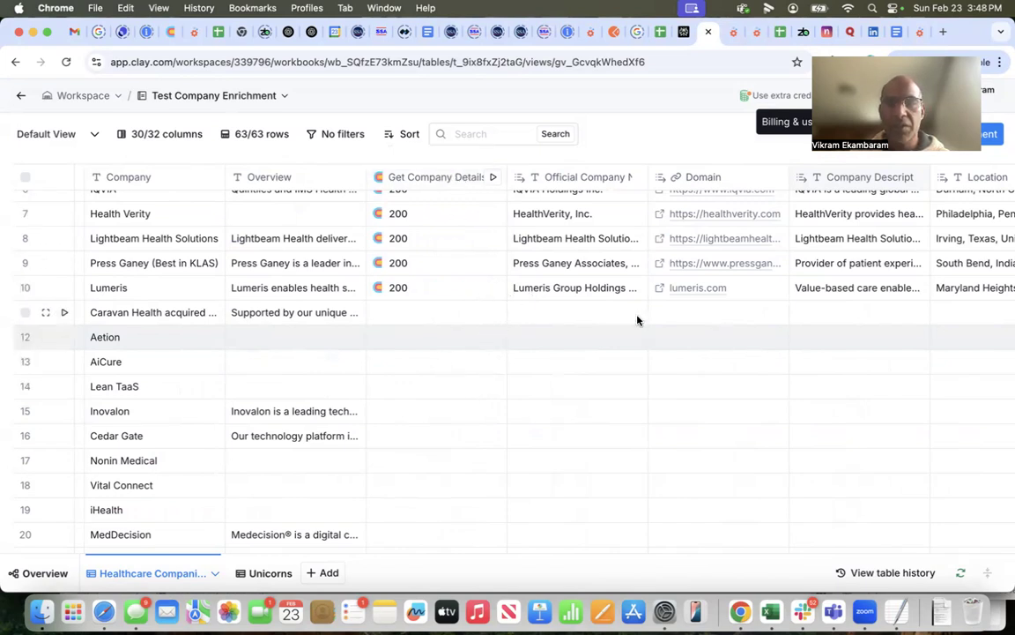
scroll(763, 313, "right", 10)
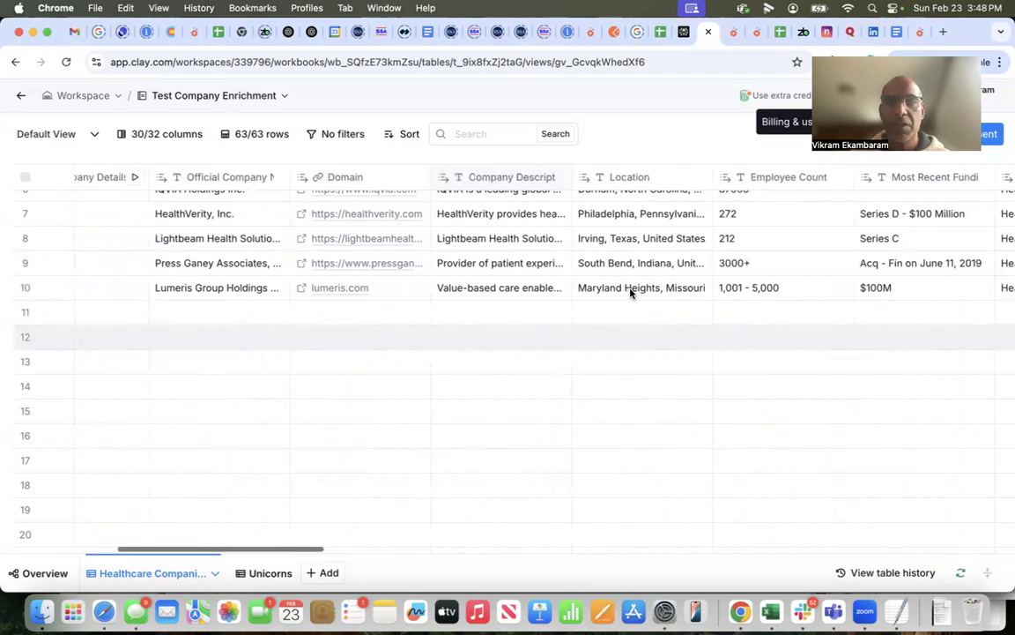
scroll(630, 291, "right", 10)
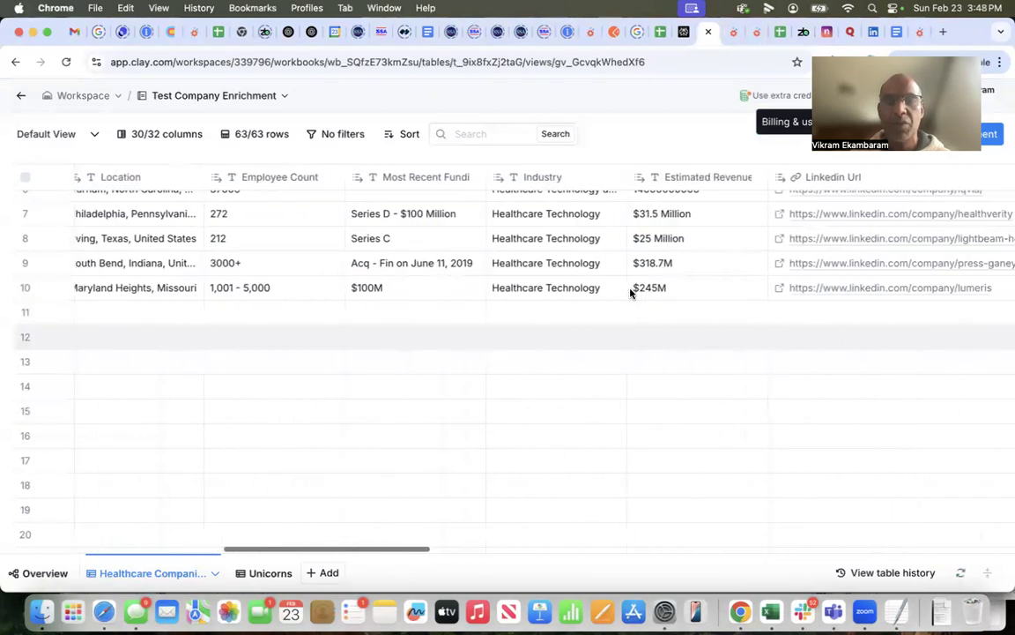
scroll(674, 284, "right", 4)
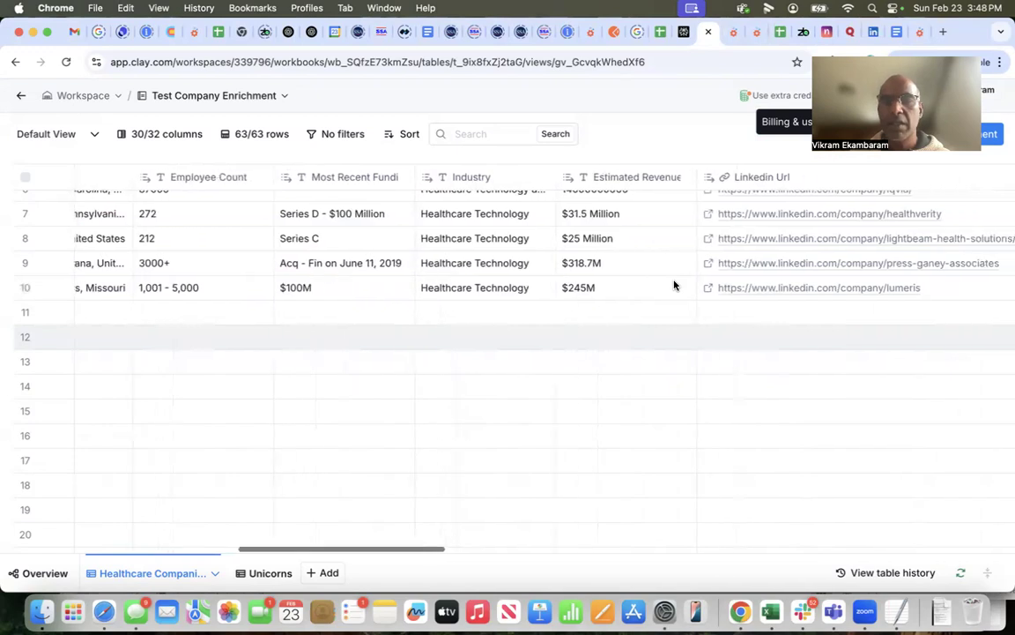
scroll(674, 284, "right", 10)
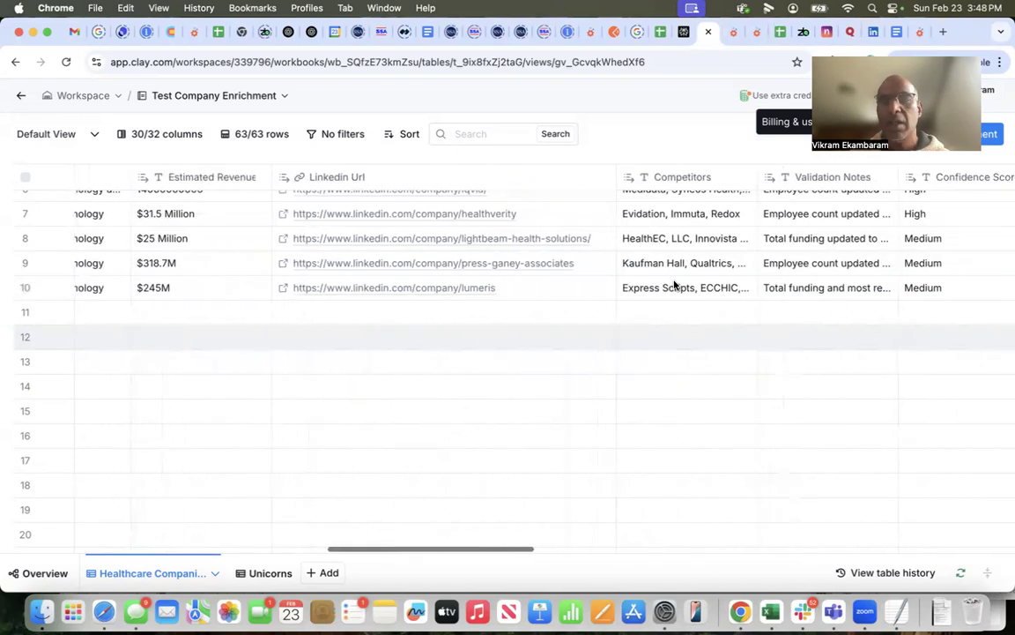
scroll(675, 284, "right", 1)
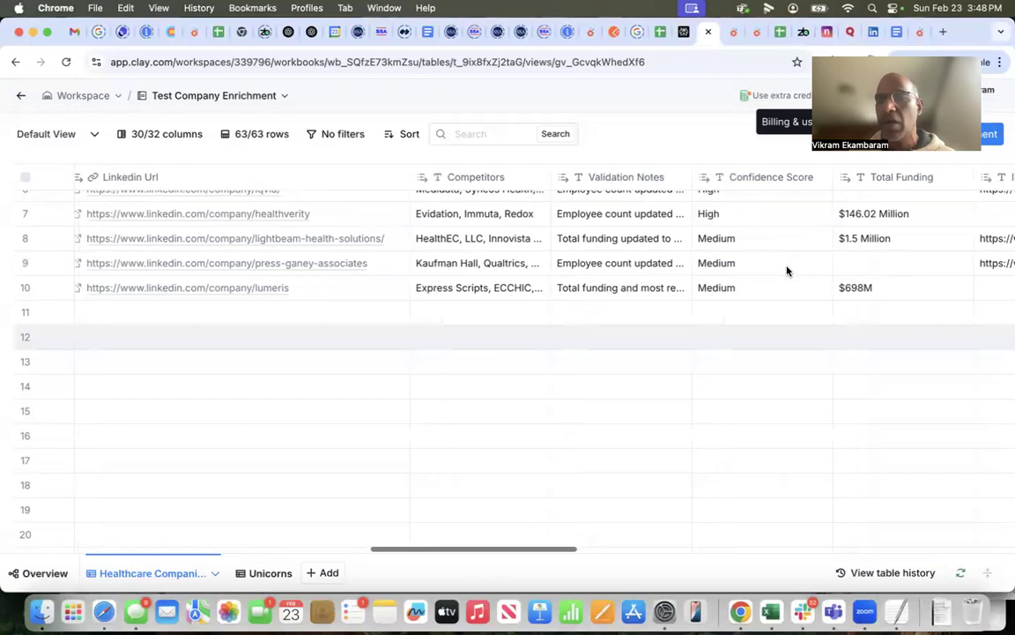
scroll(786, 269, "right", 5)
scroll(754, 265, "right", 7)
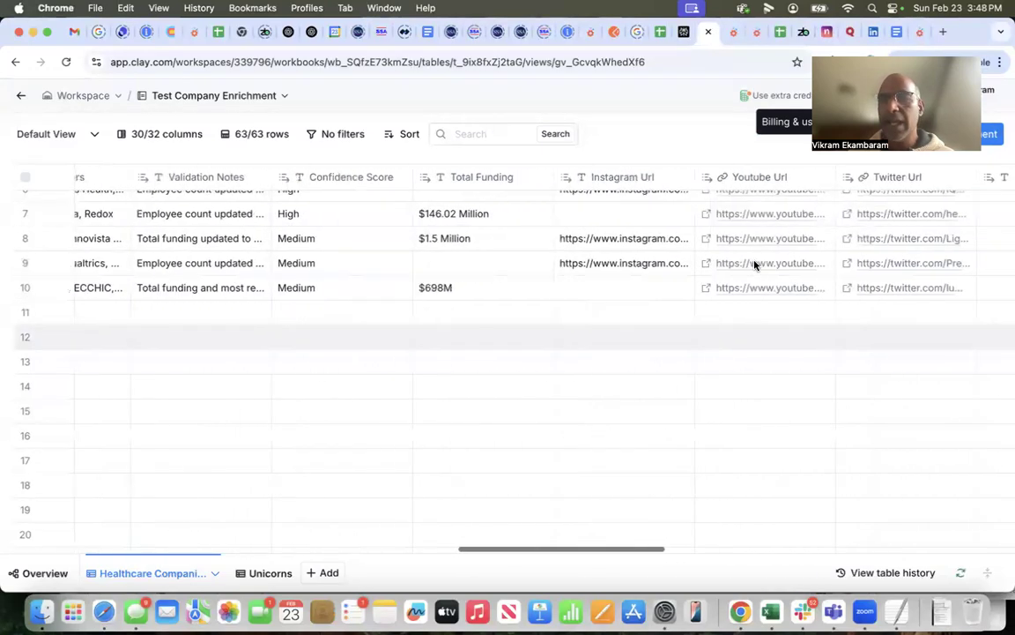
scroll(780, 325, "right", 7)
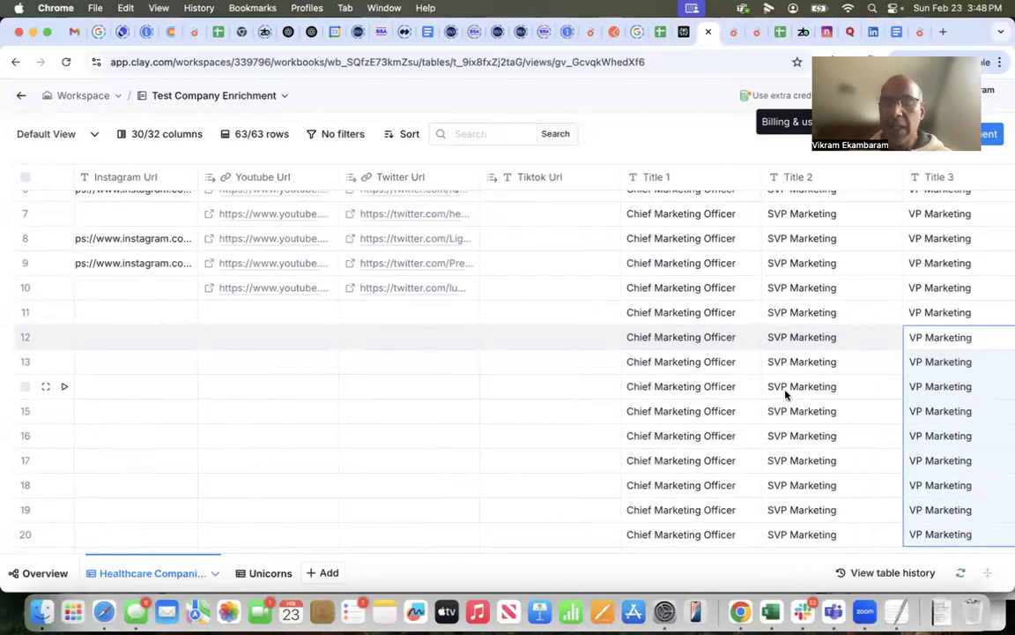
scroll(786, 387, "right", 5)
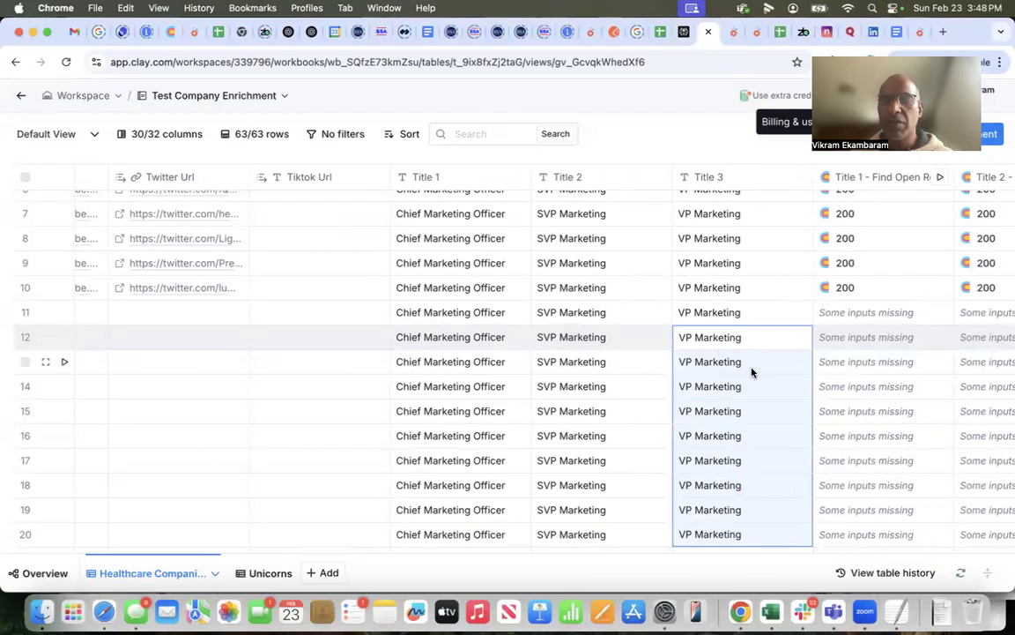
scroll(752, 372, "right", 4)
scroll(752, 372, "right", 2)
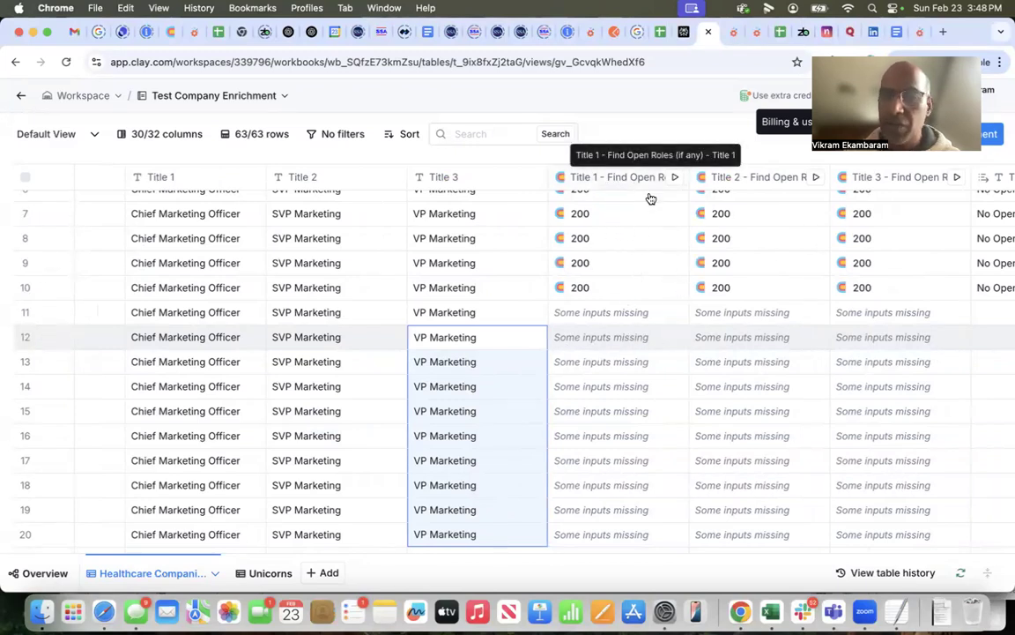
scroll(524, 233, "right", 10)
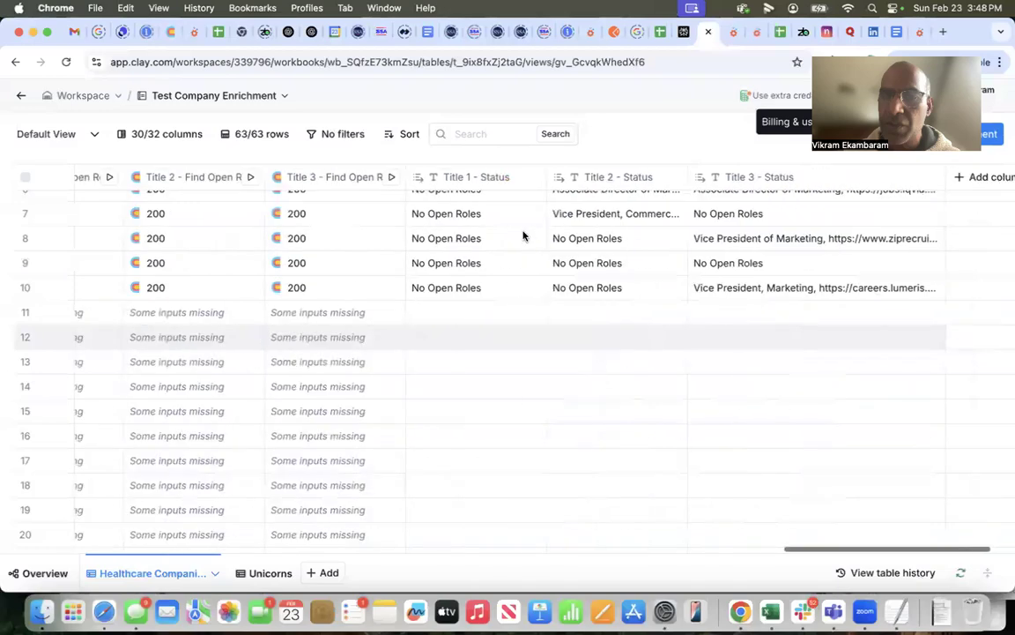
Step: Run the Get Company Details enrichment for the Aetion row only
scroll(480, 327, "left", 12)
scroll(480, 326, "left", 15)
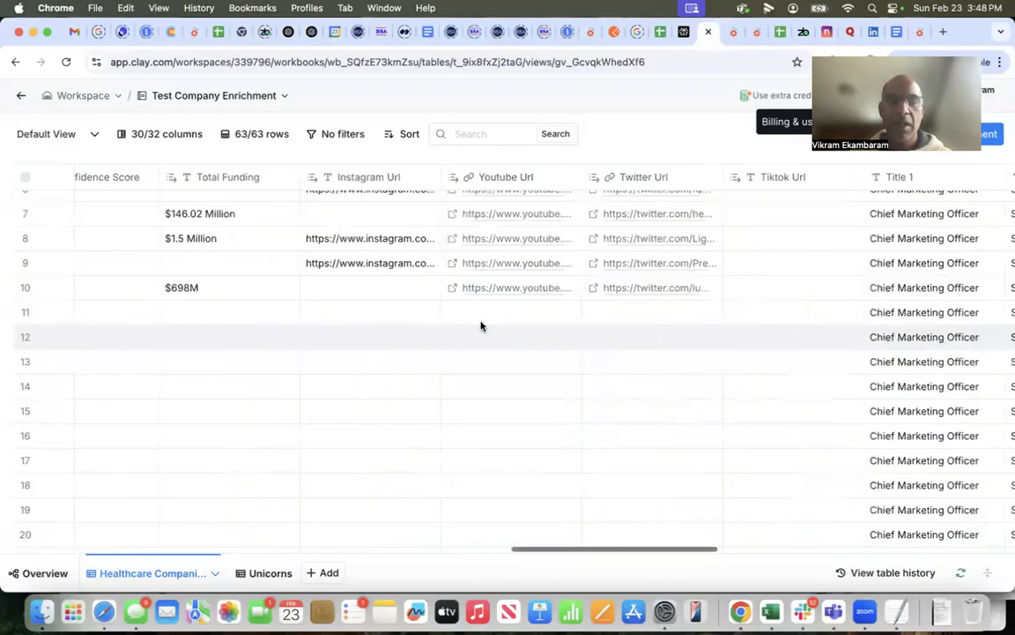
scroll(480, 326, "left", 6)
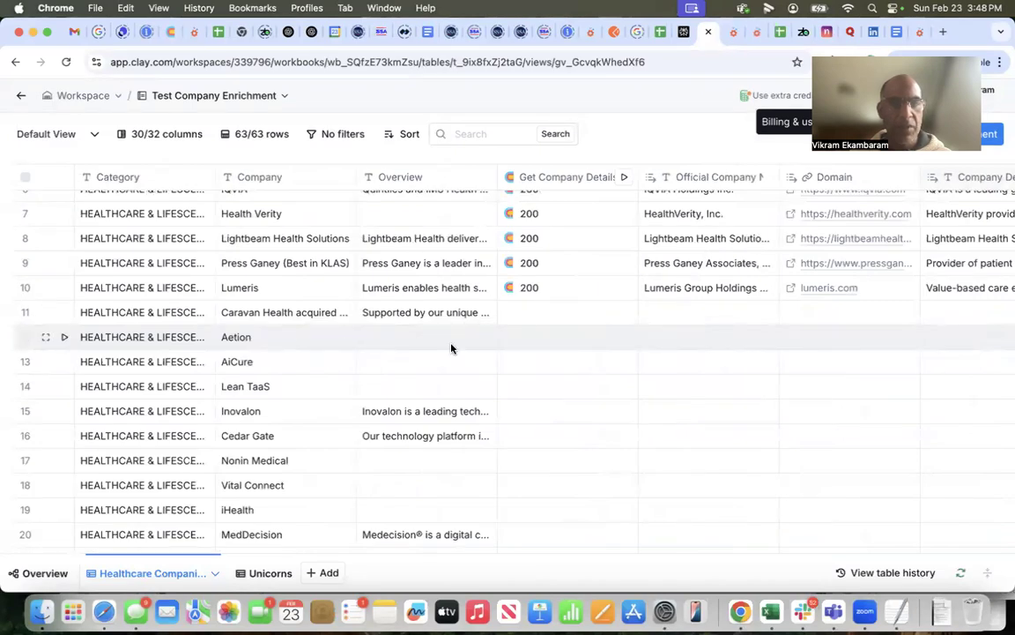
left_click(626, 337)
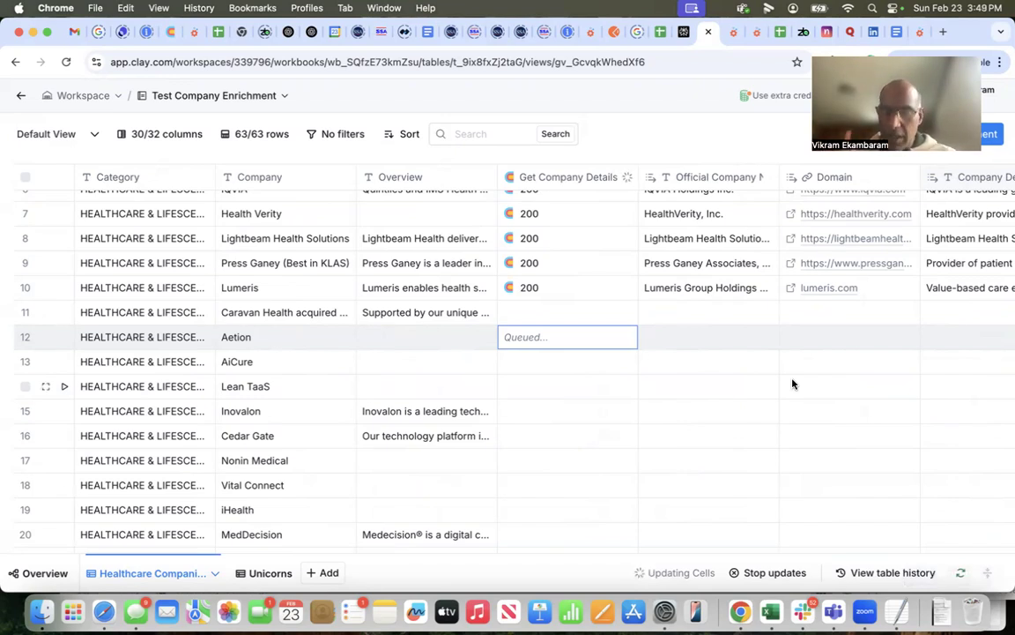
Step: Review the Get Company Details column's HTTP API settings, including method, endpoint and request body, and close them
left_click(587, 181)
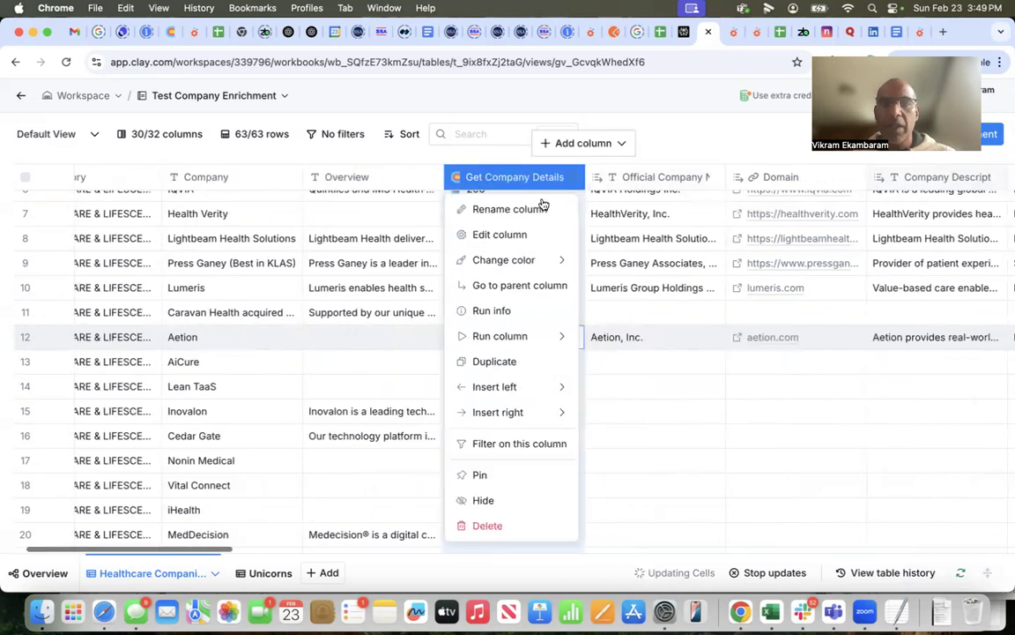
left_click(508, 236)
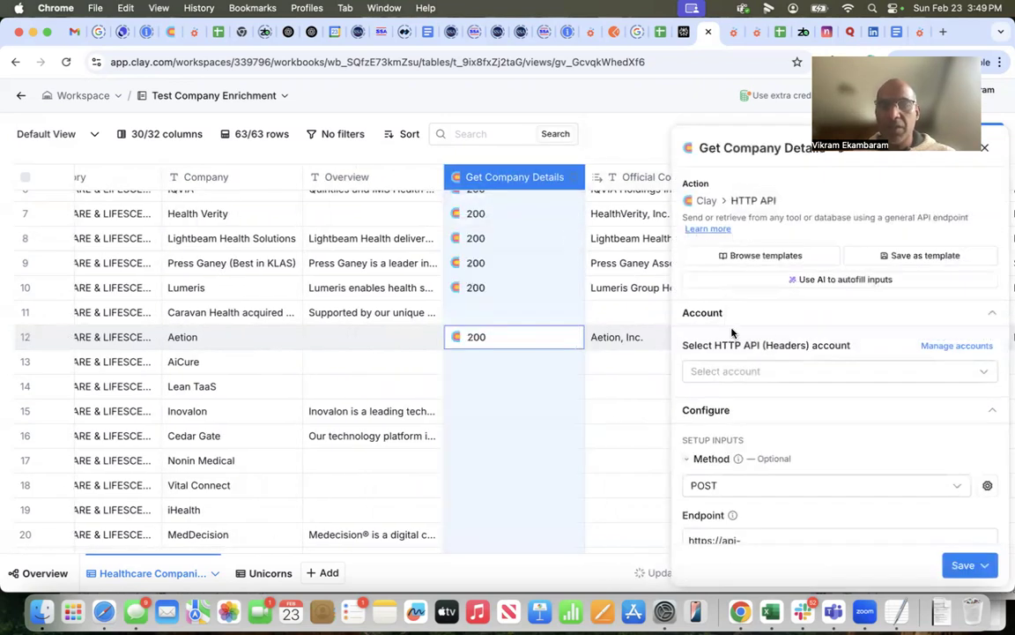
scroll(806, 434, "down", 5)
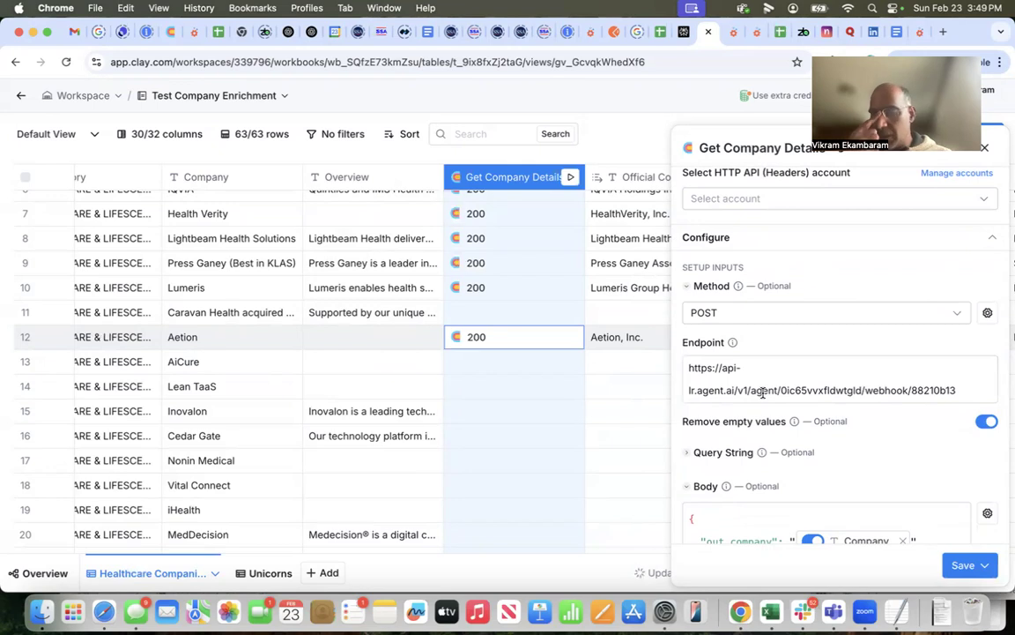
scroll(764, 393, "down", 3)
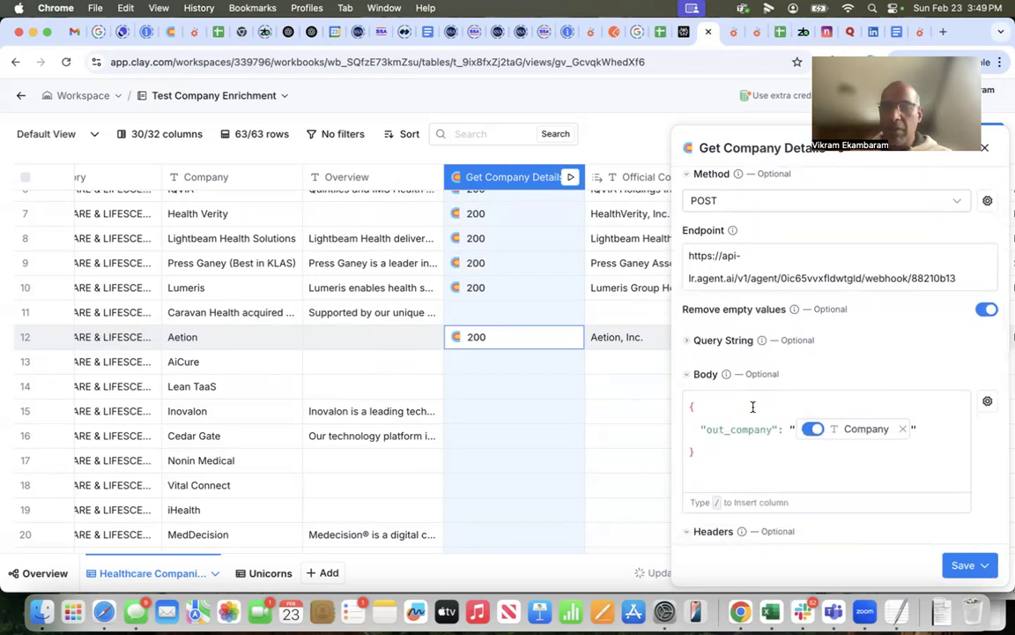
scroll(753, 406, "down", 7)
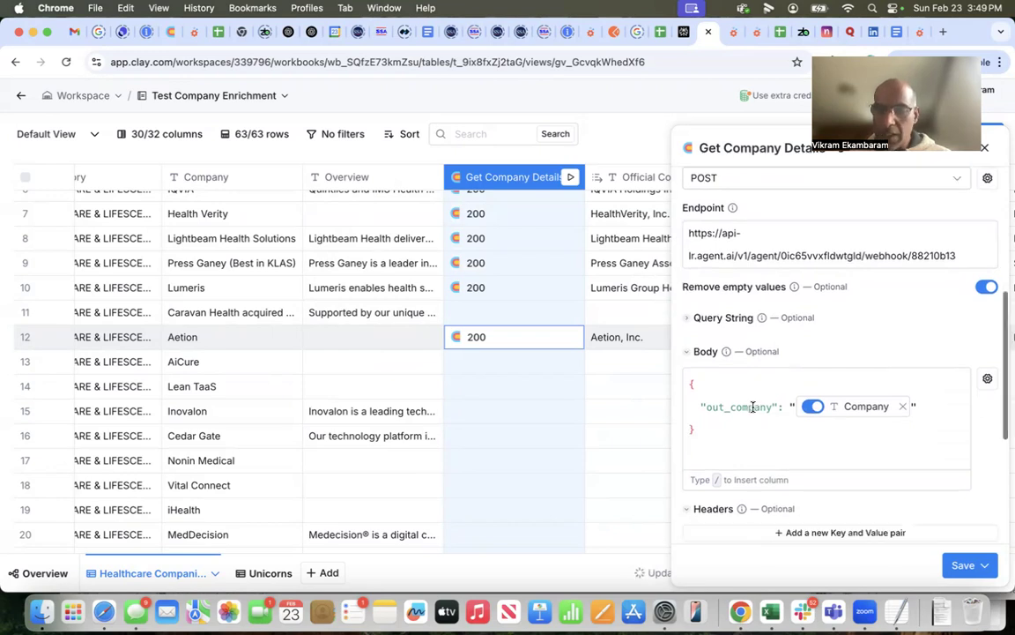
scroll(754, 408, "up", 10)
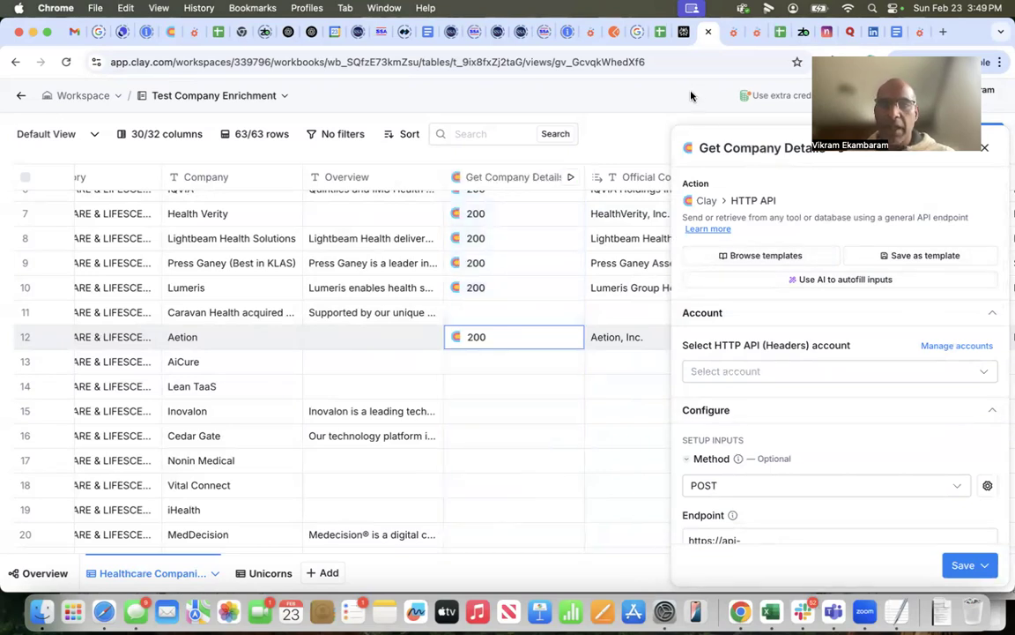
left_click(618, 436)
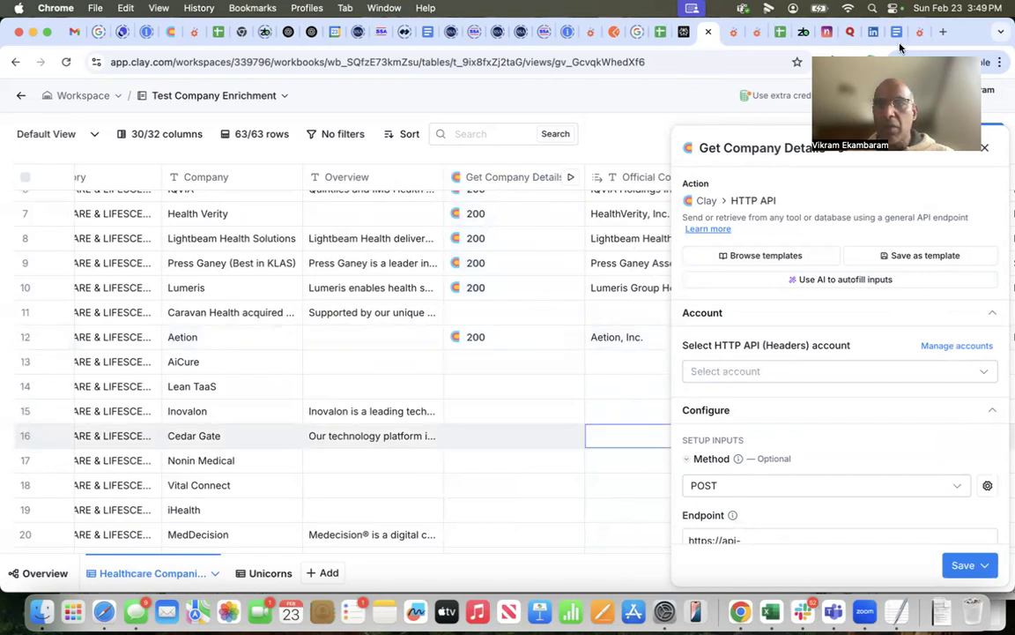
left_click(984, 147)
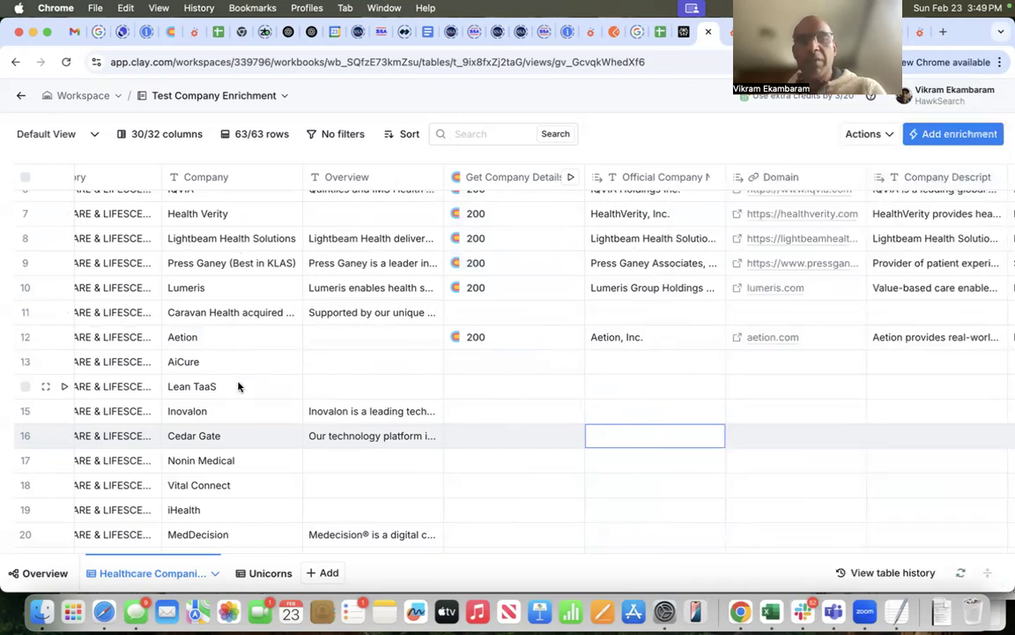
Step: Examine the Aetion row's enriched data, from the official company name and domain through the open-role status for each title
scroll(256, 370, "right", 3)
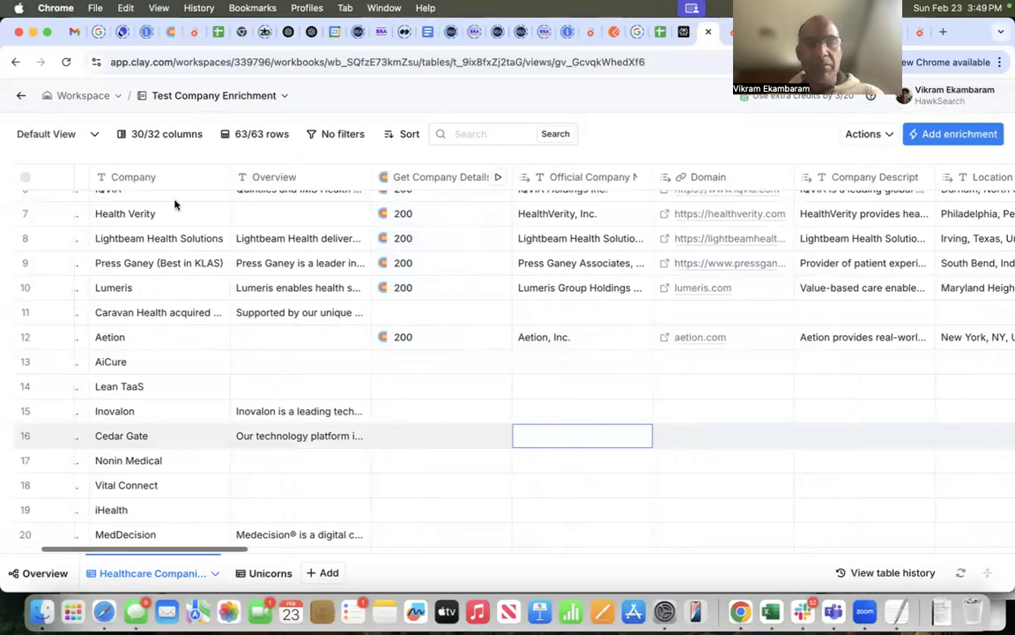
scroll(591, 339, "right", 8)
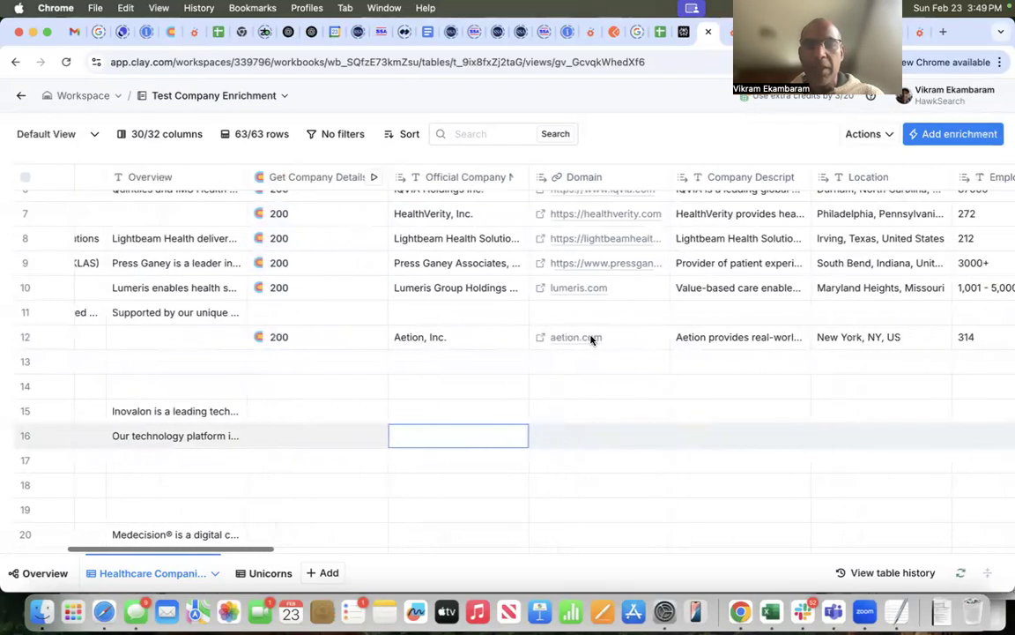
scroll(613, 341, "right", 3)
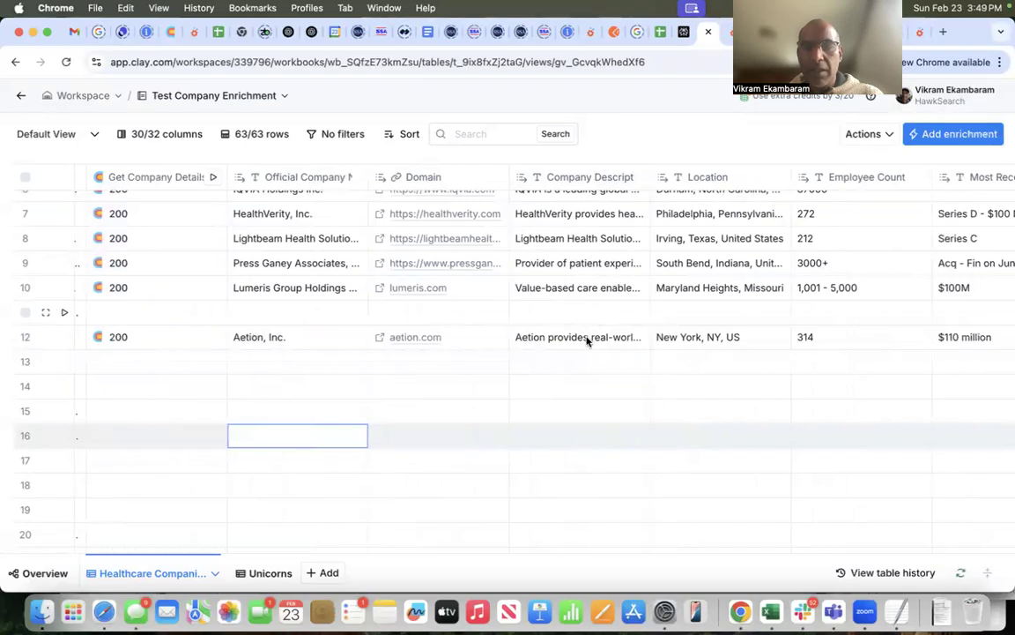
scroll(708, 344, "right", 20)
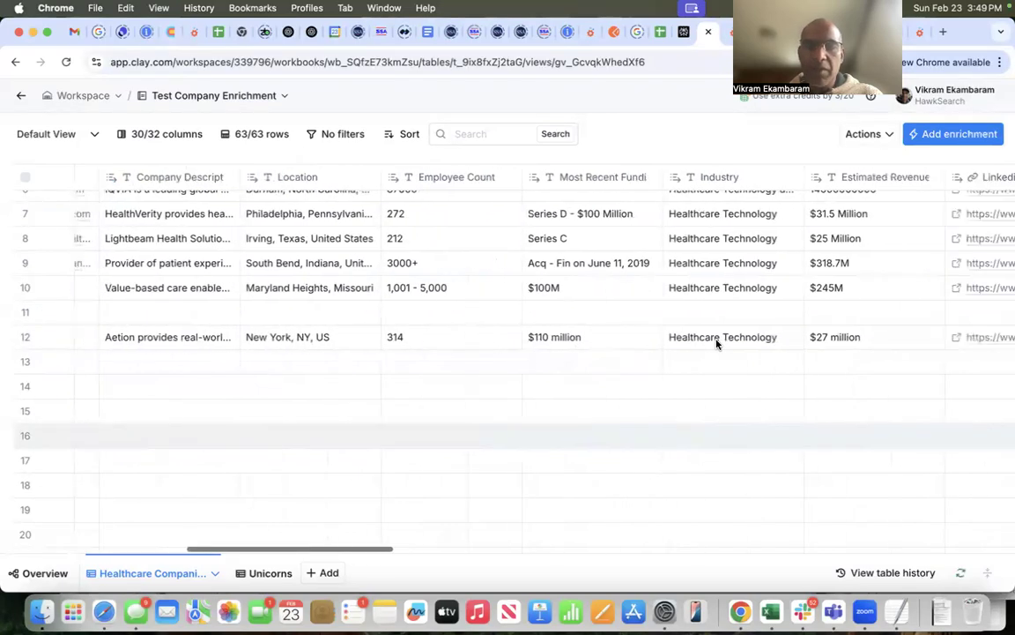
scroll(716, 343, "right", 16)
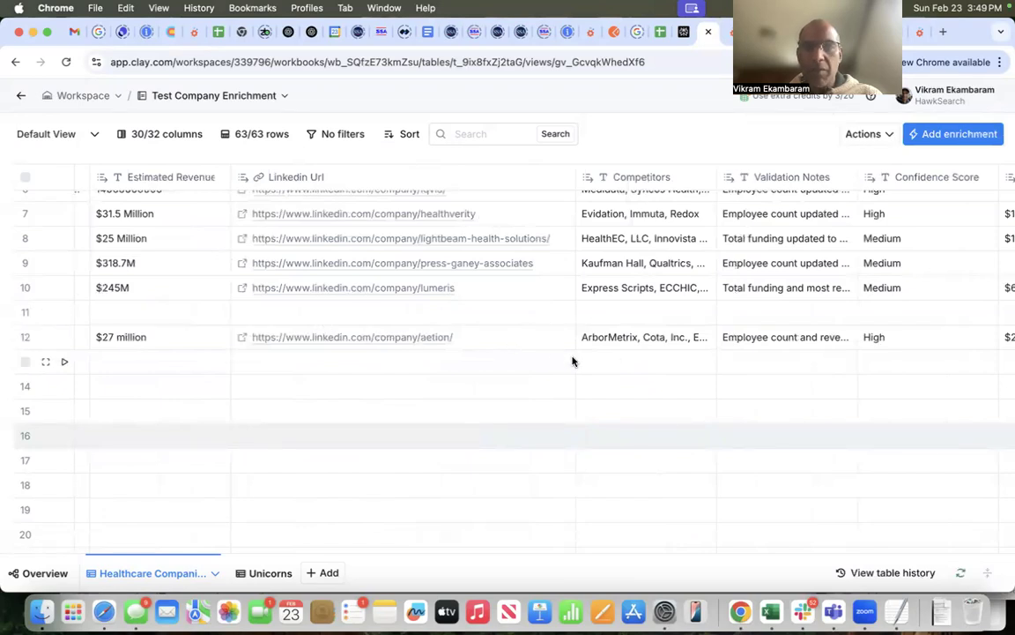
scroll(571, 352, "right", 4)
scroll(581, 350, "right", 6)
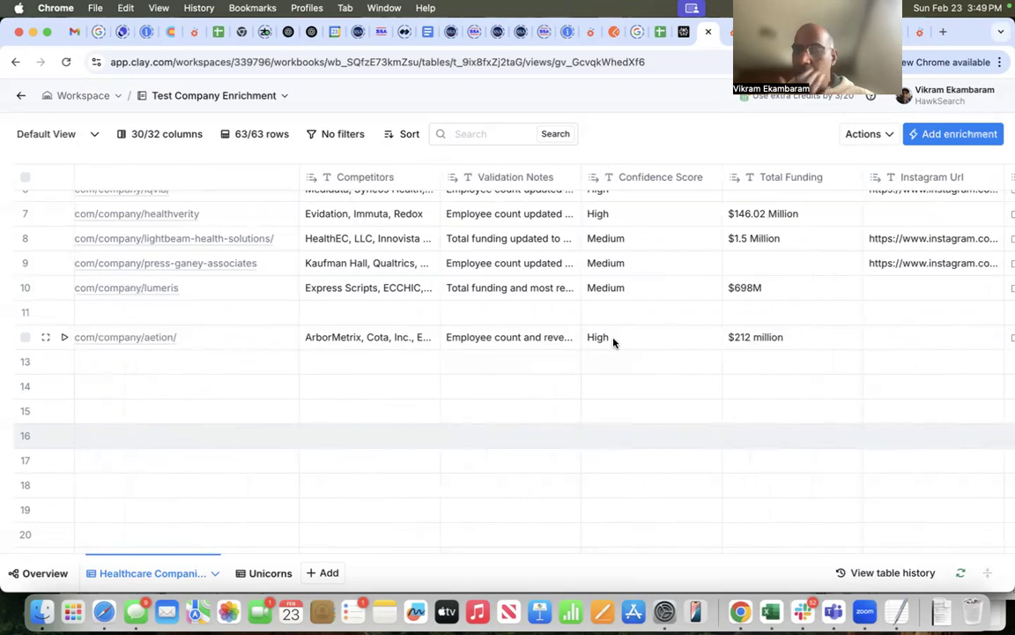
scroll(614, 342, "right", 9)
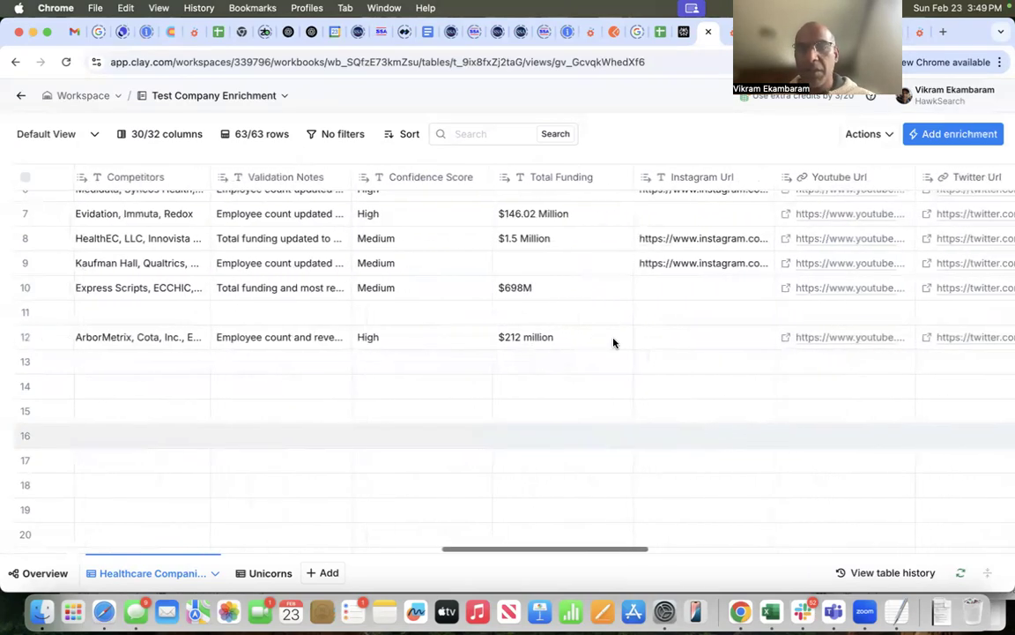
scroll(614, 342, "right", 10)
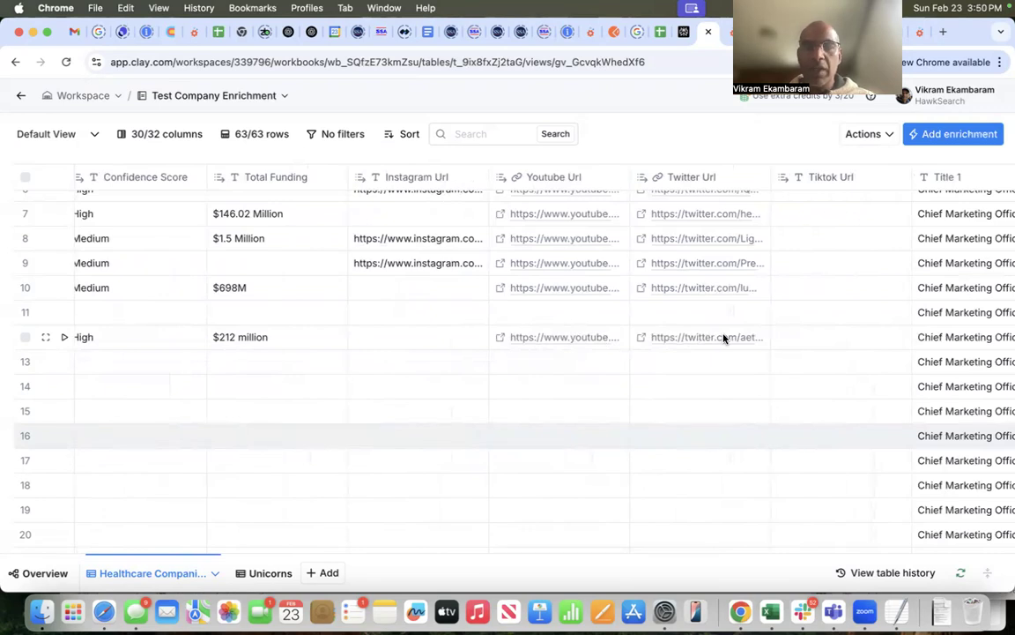
scroll(722, 338, "right", 20)
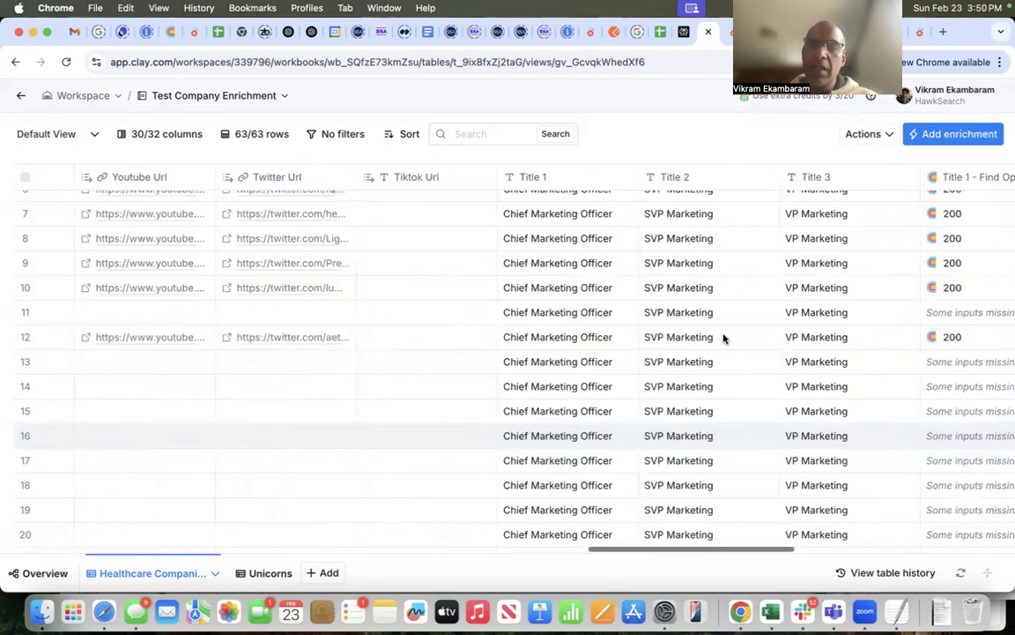
scroll(641, 335, "right", 15)
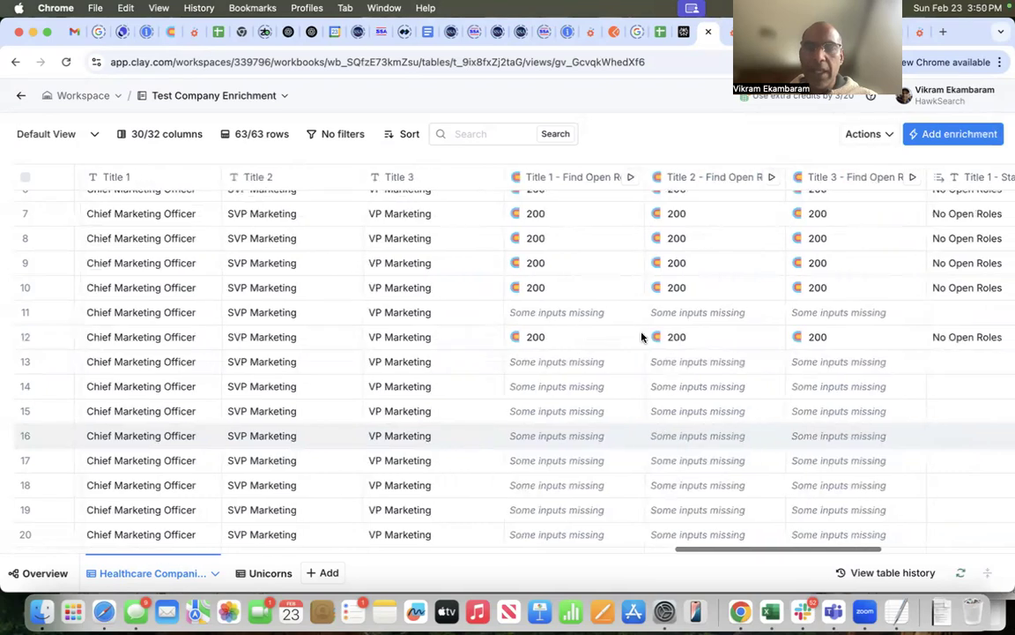
scroll(556, 344, "right", 7)
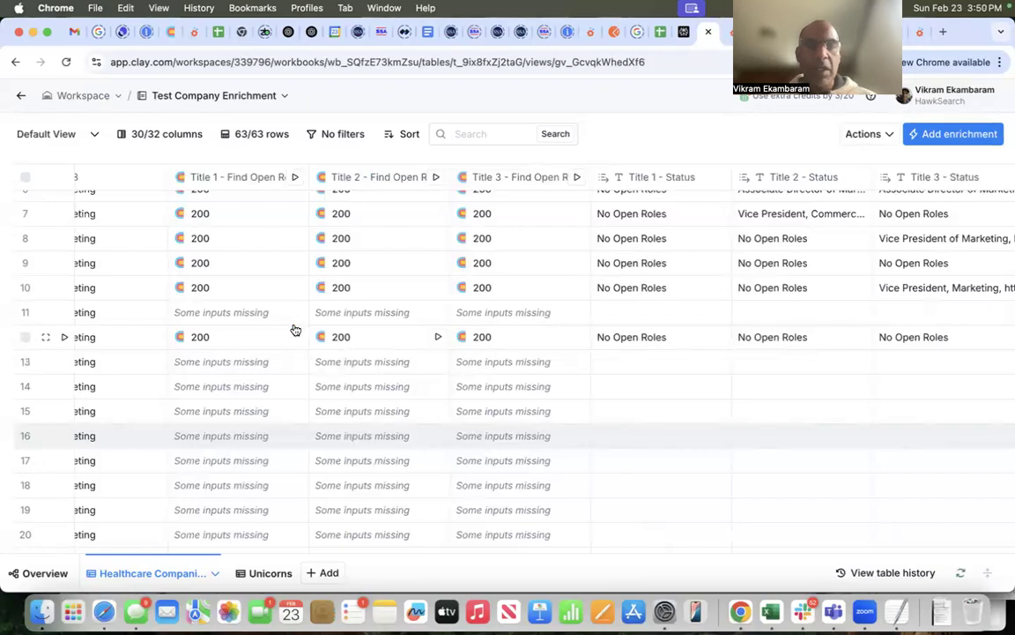
Step: Review the Title 1 - Find Open Roles column's HTTP API settings, including method, endpoint, request body and run settings, and close them
left_click(242, 180)
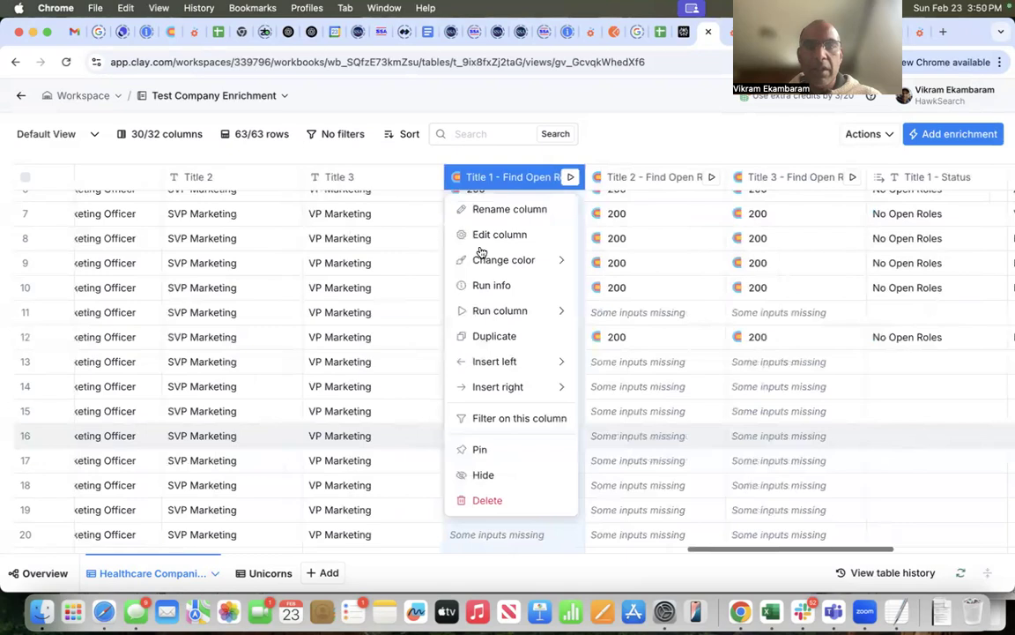
left_click(497, 236)
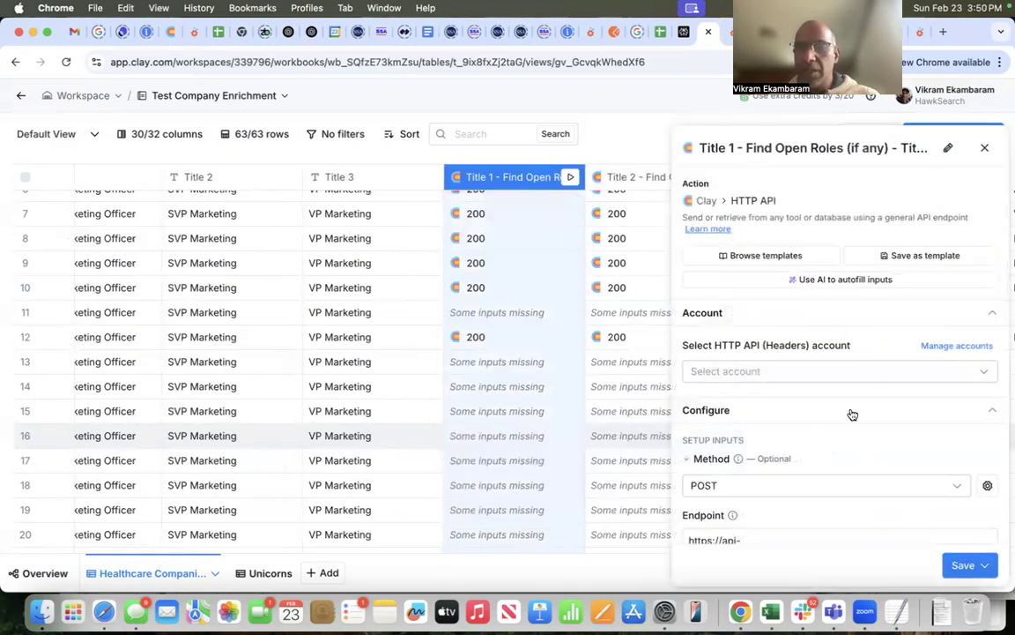
scroll(846, 419, "down", 3)
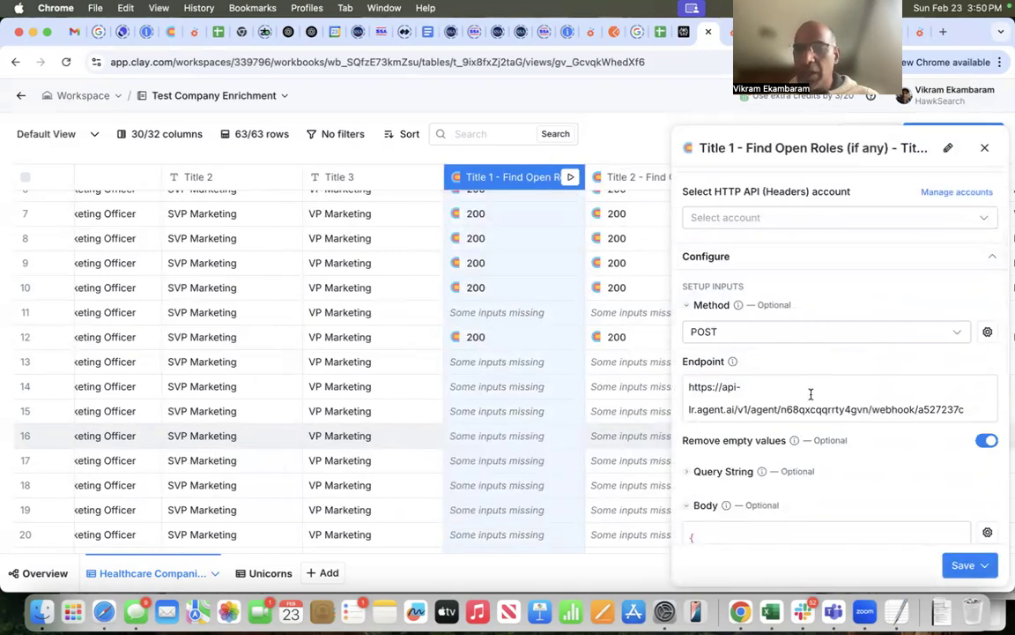
scroll(810, 394, "down", 4)
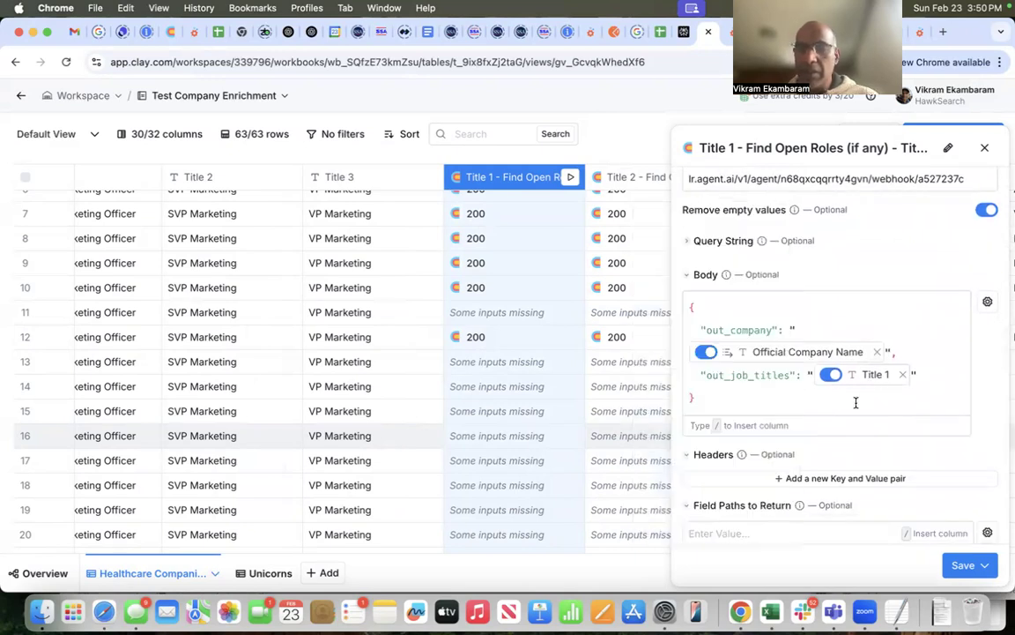
scroll(856, 403, "down", 5)
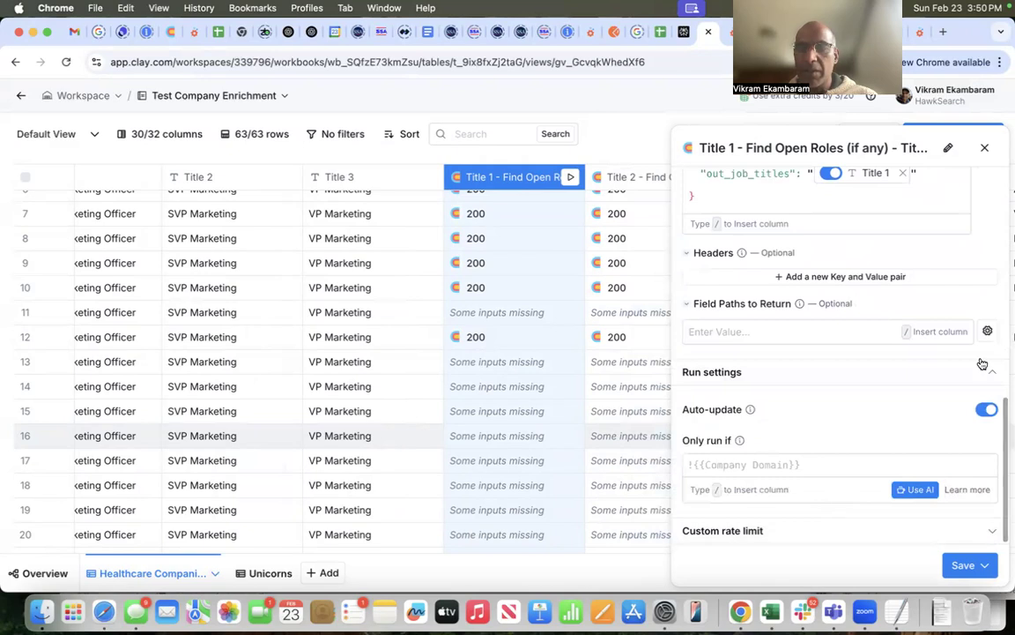
left_click(985, 149)
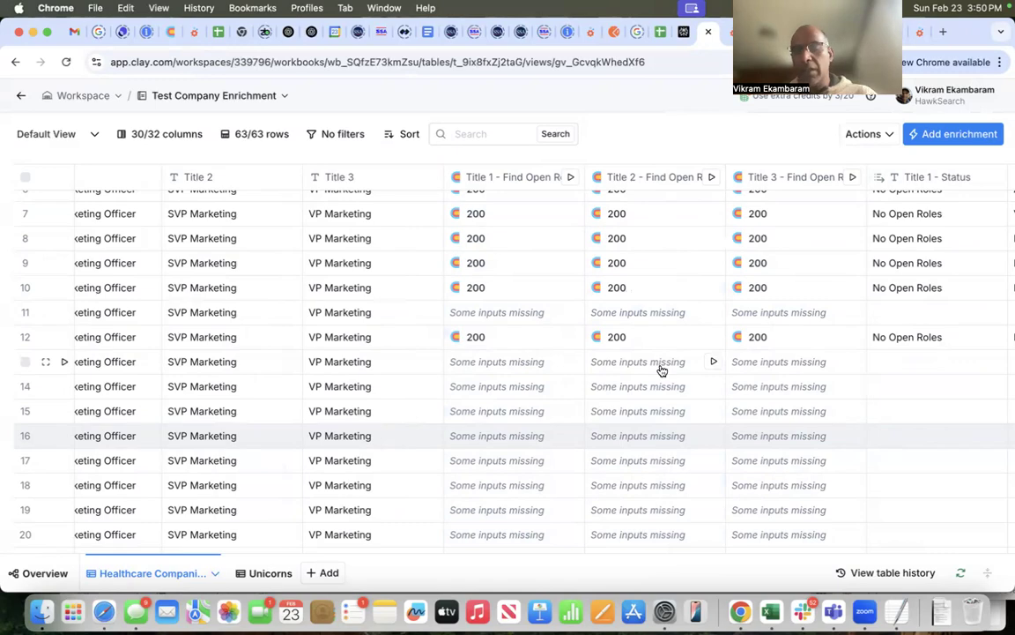
scroll(558, 362, "left", 5)
scroll(558, 362, "left", 15)
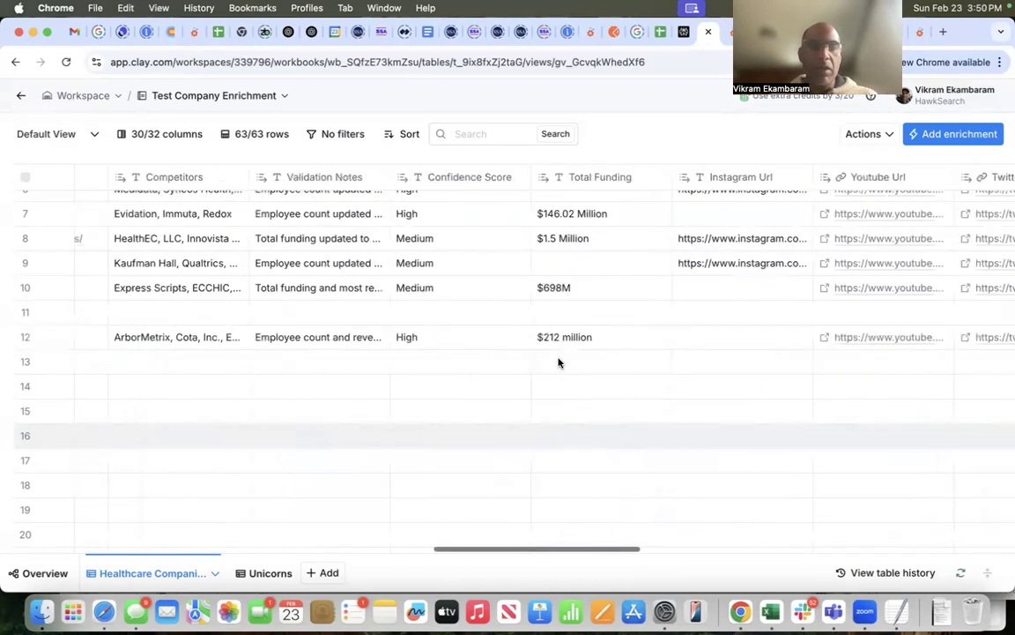
scroll(558, 361, "left", 15)
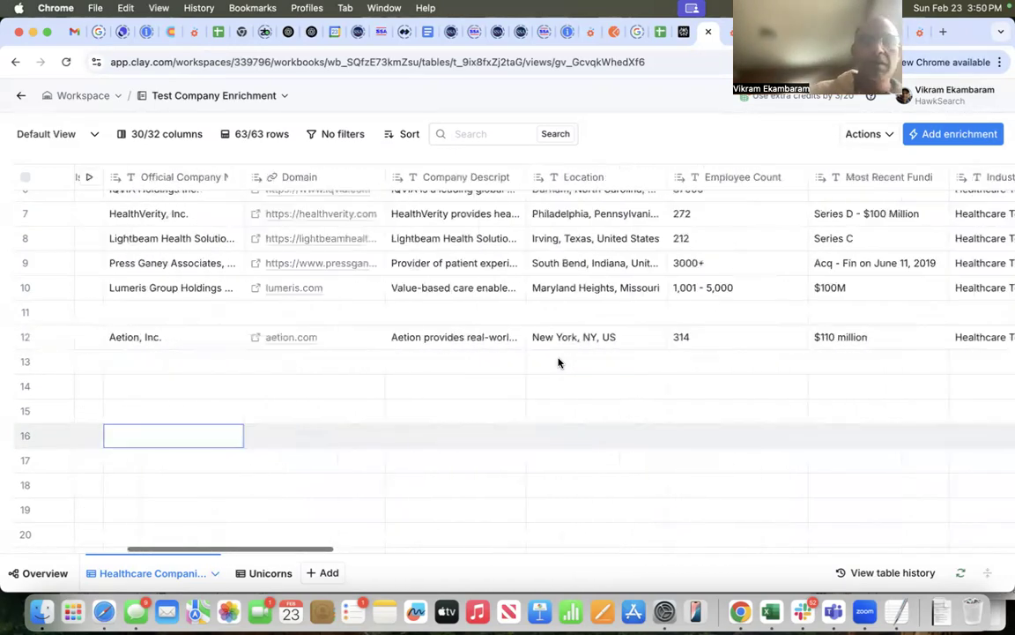
scroll(559, 363, "right", 8)
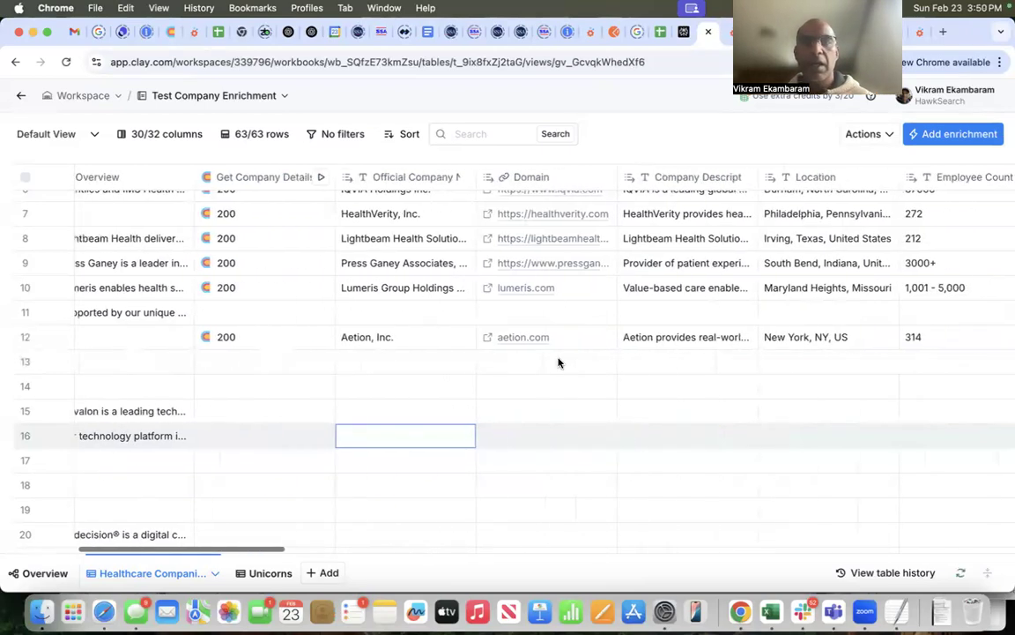
left_click_drag(848, 23, 949, 124)
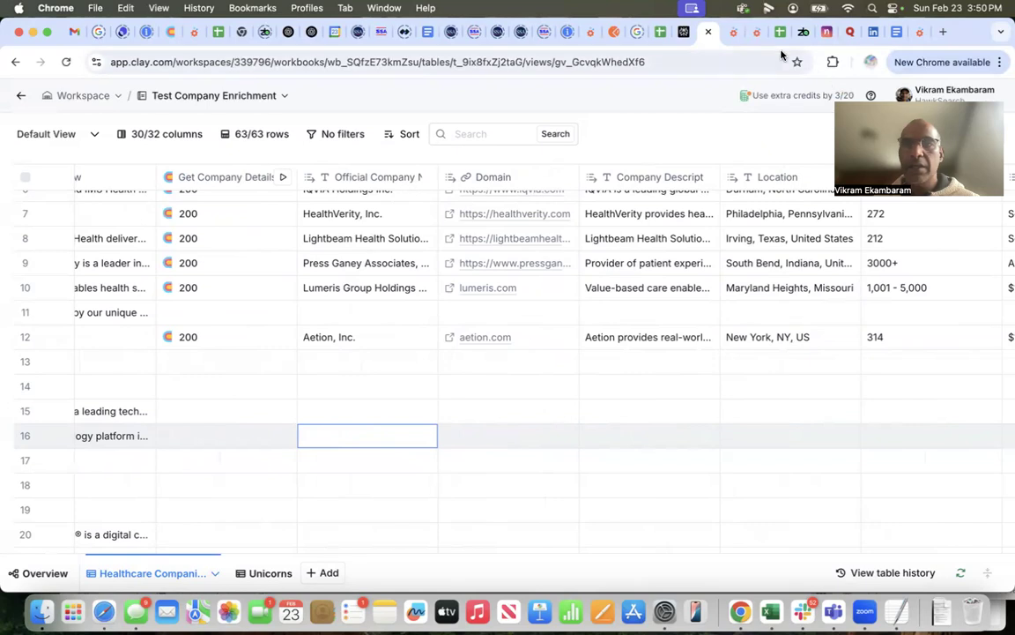
Step: Switch to the Find Company Details agent on agent.ai and review its webhook description and JSON output for Lumeris Group Holdings Corporation
left_click(731, 33)
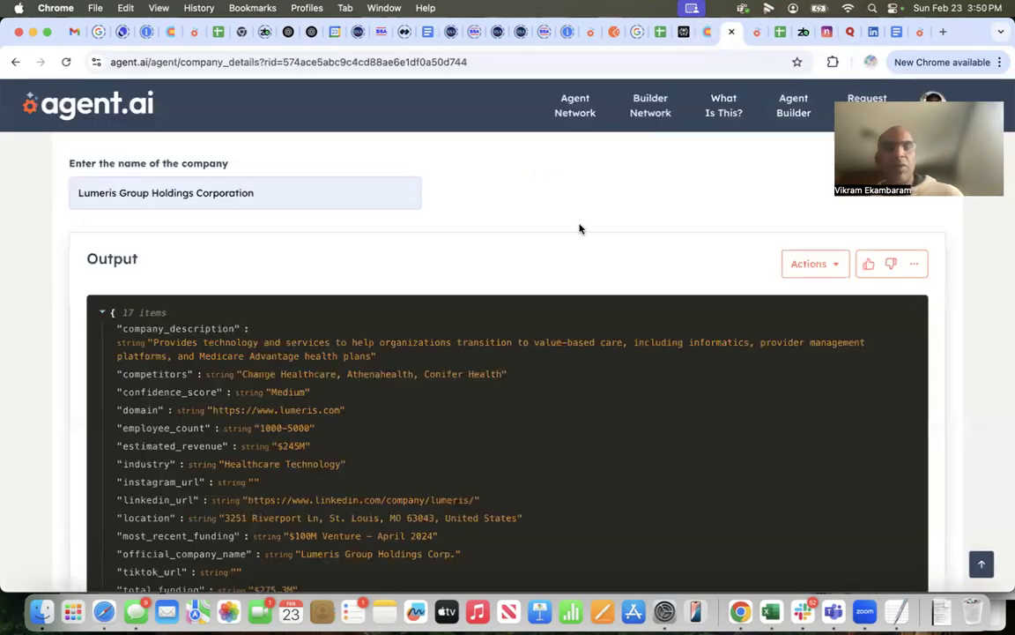
scroll(579, 227, "up", 3)
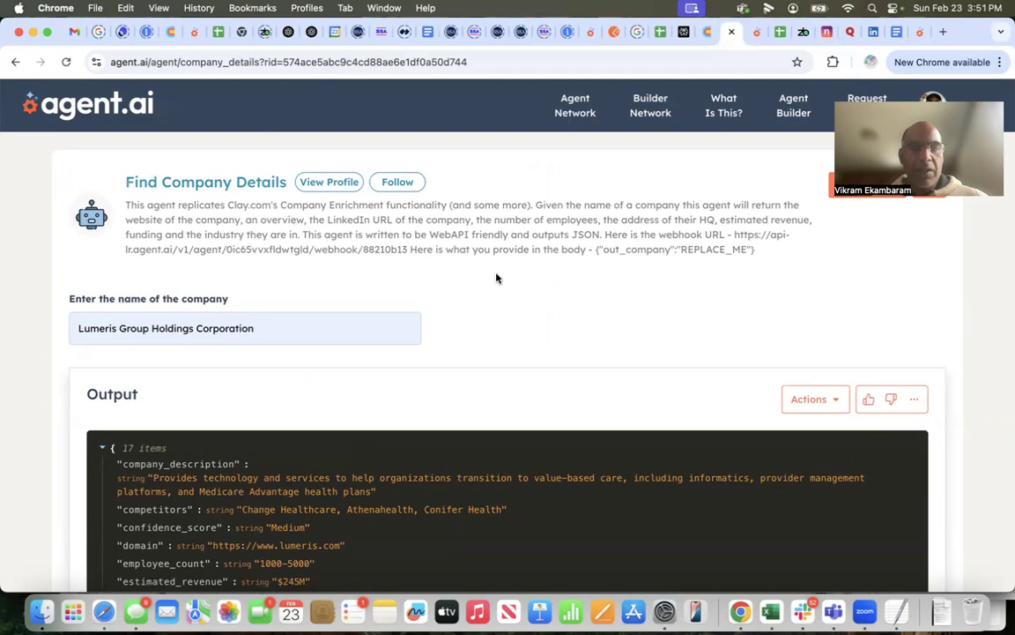
scroll(632, 251, "down", 5)
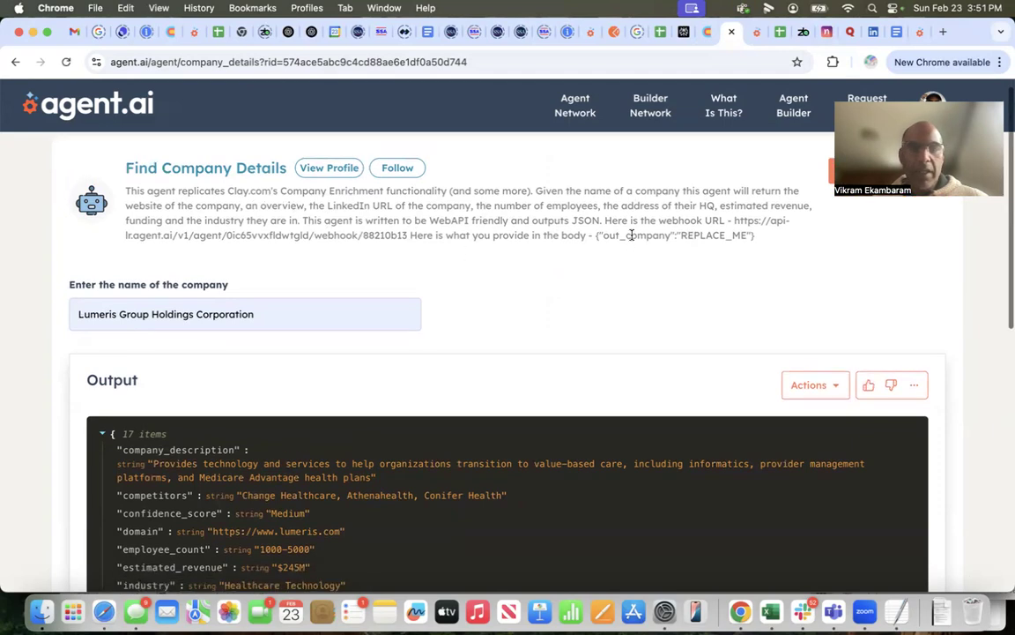
scroll(694, 233, "down", 1)
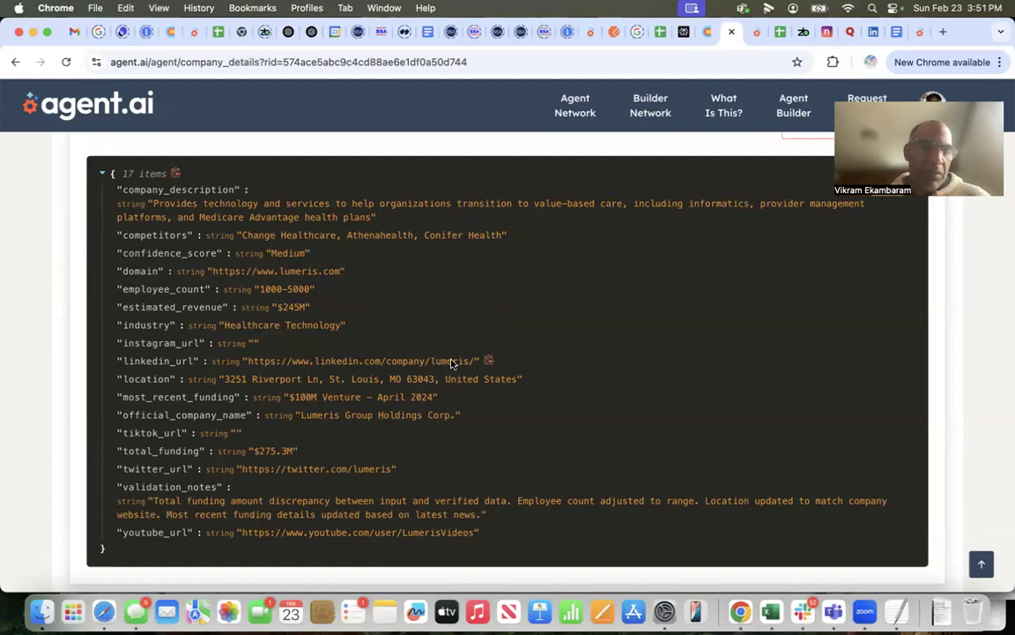
Step: Switch to the Find Open Job Listings (if any) agent page and review its webhook description, inputs and output for VP Marketing
left_click(751, 31)
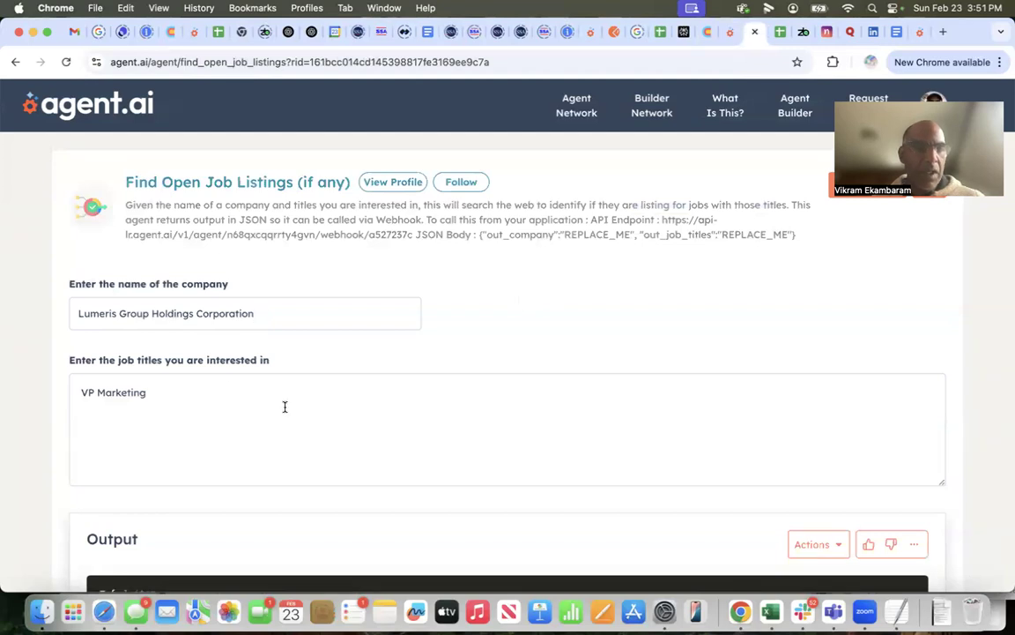
scroll(379, 396, "down", 3)
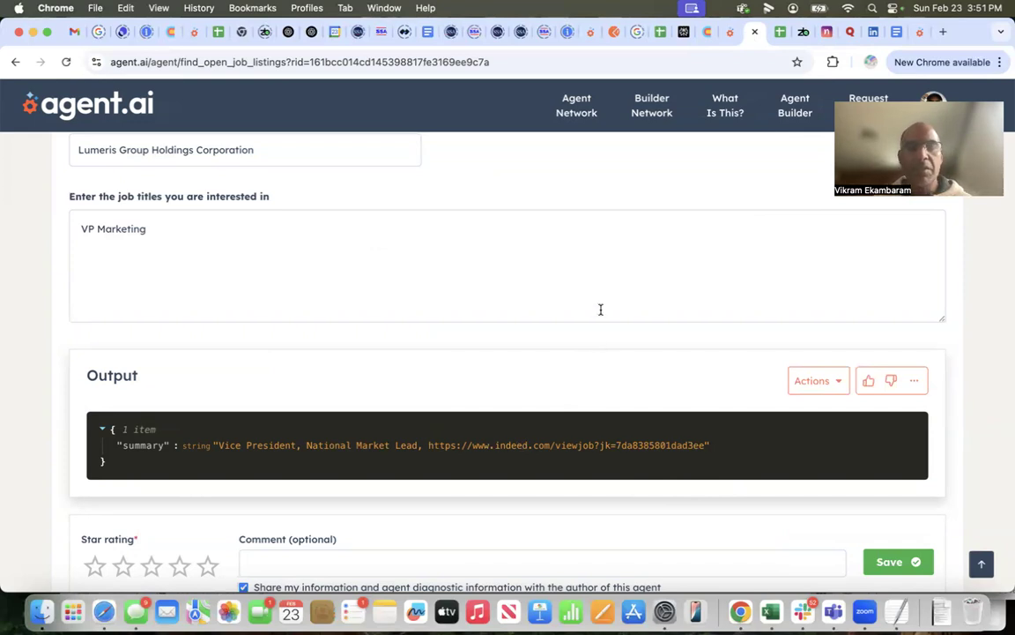
scroll(600, 309, "up", 4)
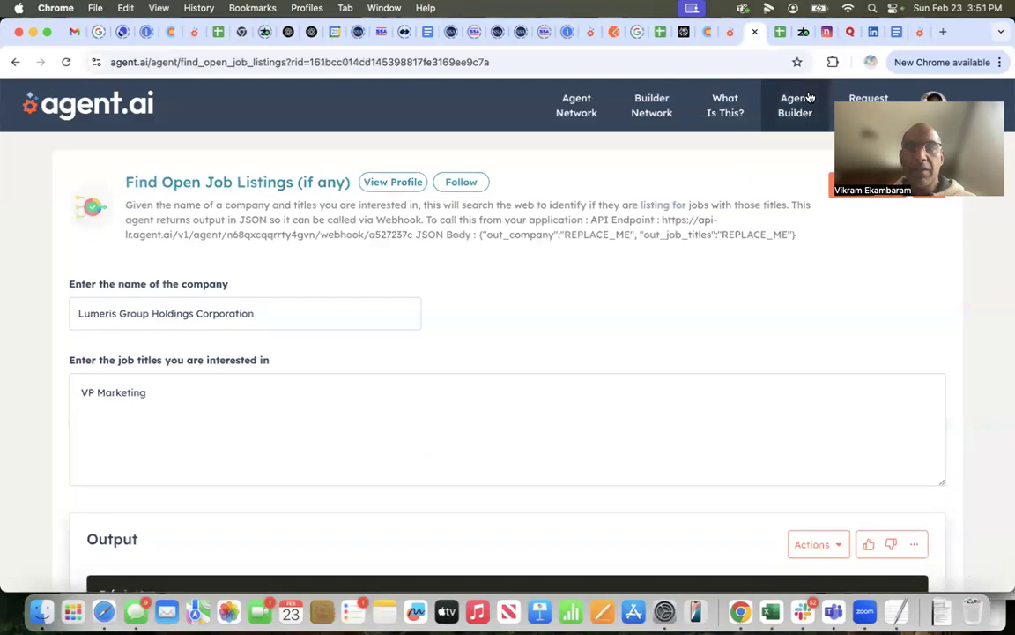
Step: Open the Find Open Job Listings (if any) agent for editing in Agent Builder and examine its webhook trigger's POST URL and inputs
left_click(779, 124)
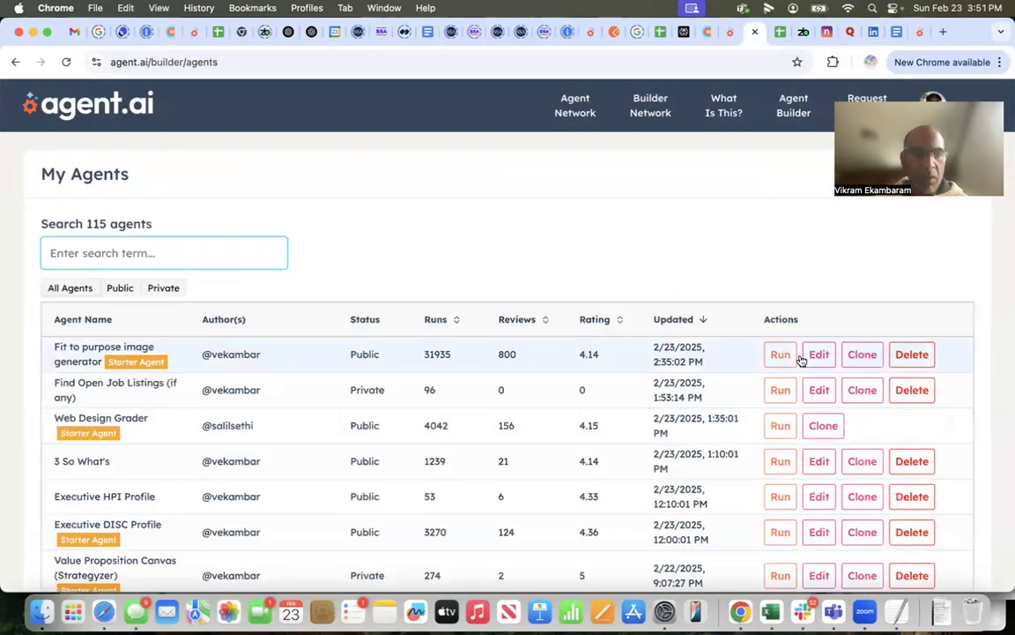
left_click(819, 390)
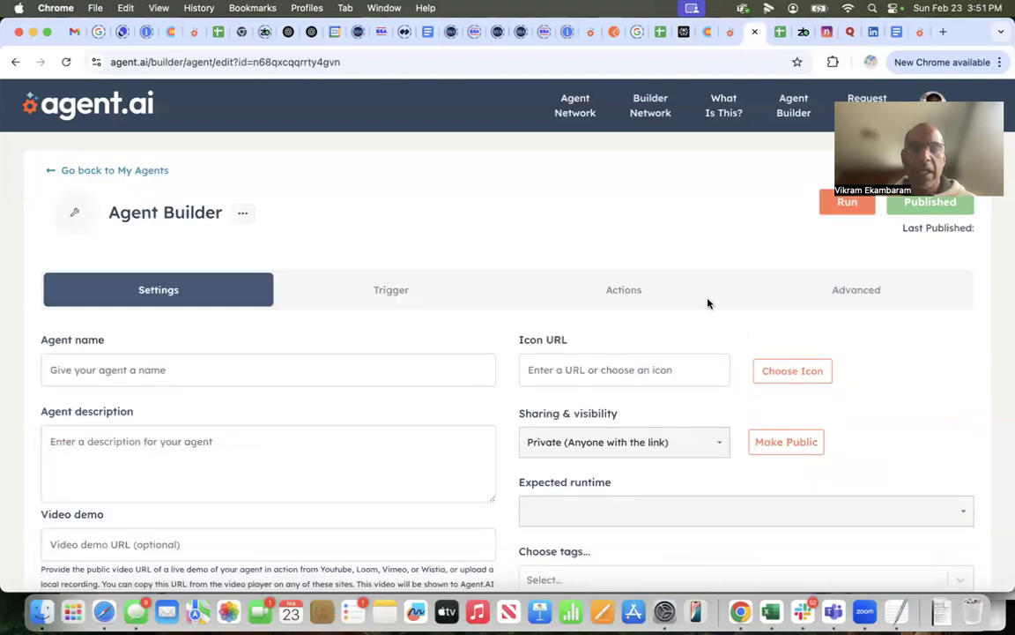
left_click(406, 294)
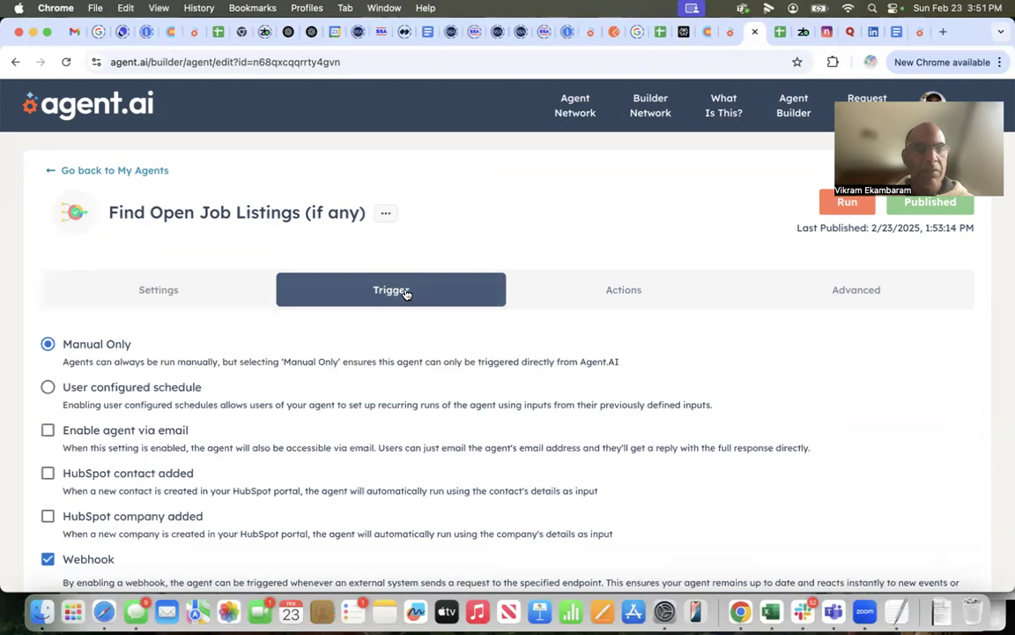
scroll(407, 294, "down", 5)
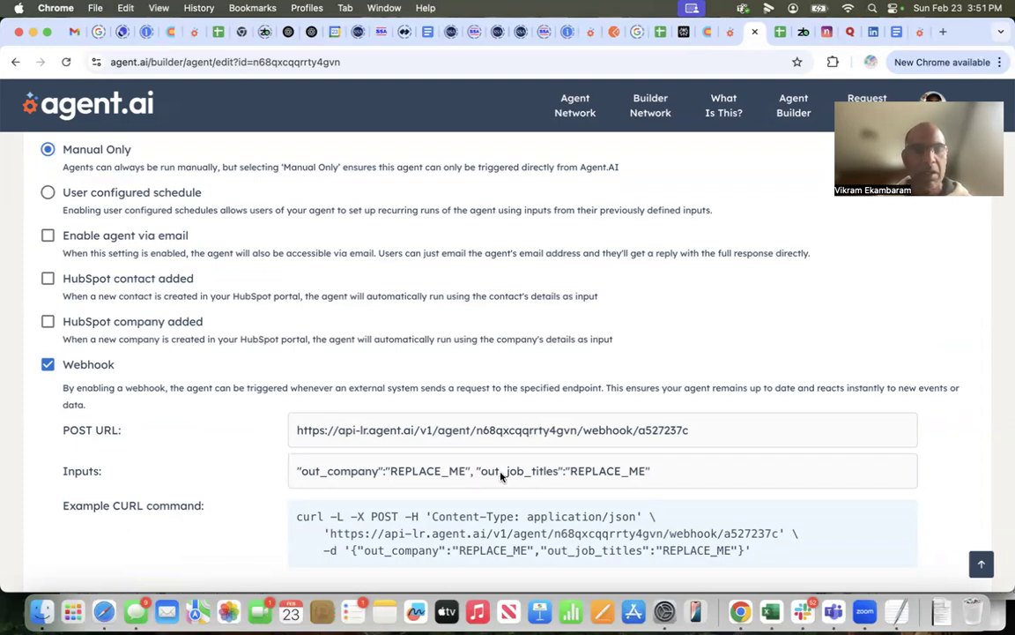
scroll(501, 476, "up", 3)
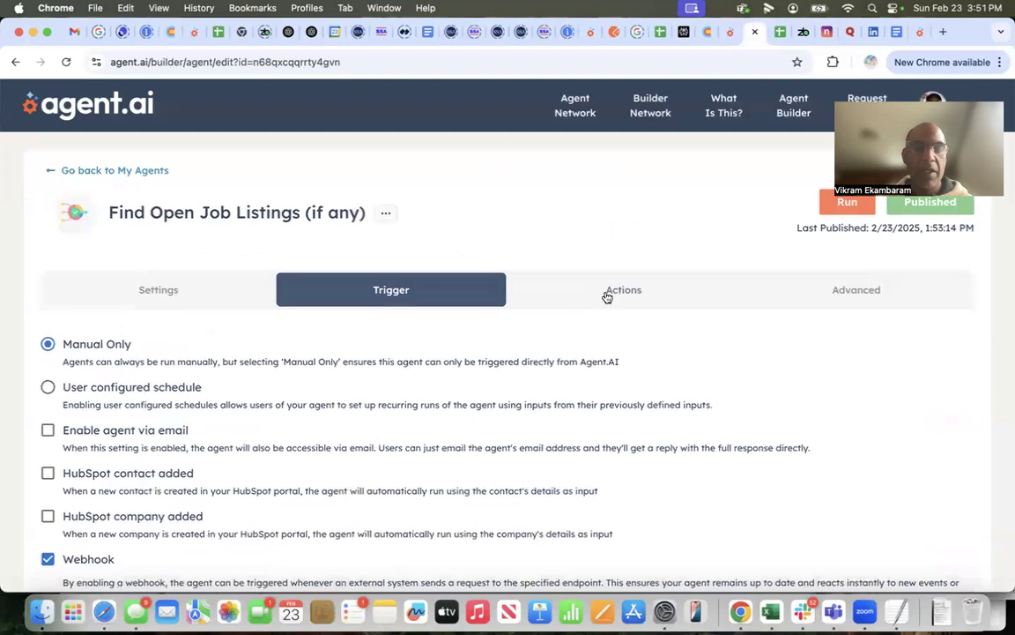
Step: Examine the SmartFlow actions of the Find Open Job Listings (if any) agent, from the user inputs through the loops and model calls
left_click(607, 297)
scroll(449, 362, "down", 3)
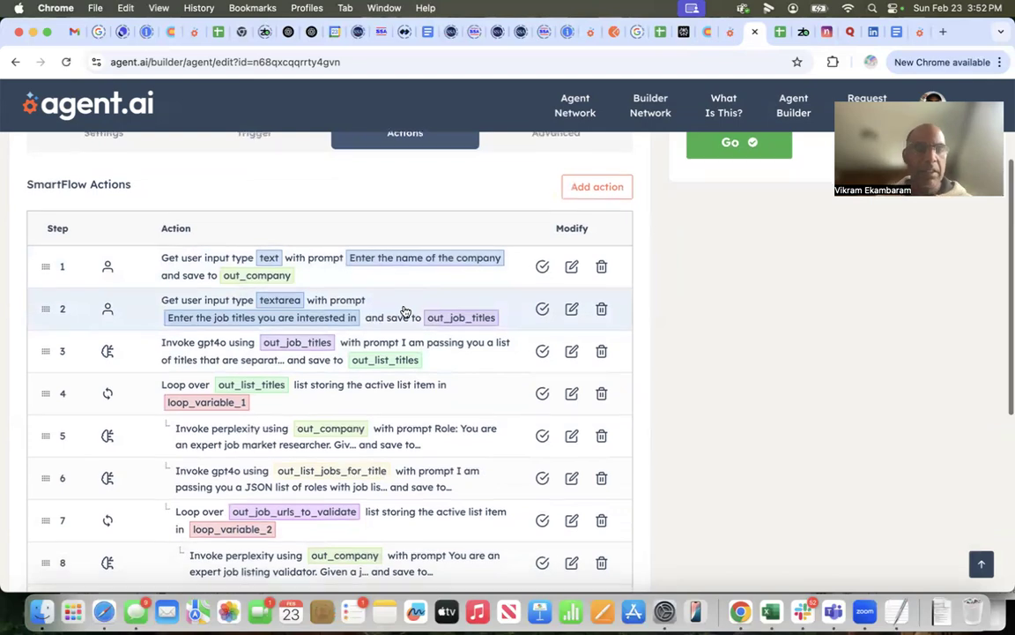
scroll(404, 311, "down", 1)
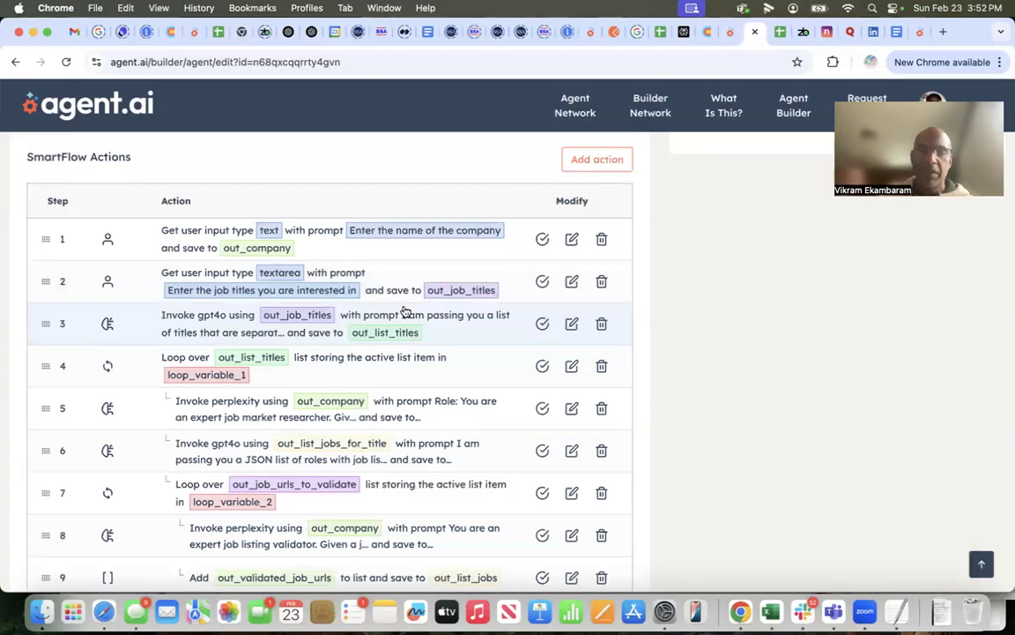
scroll(404, 312, "up", 3)
scroll(401, 326, "down", 2)
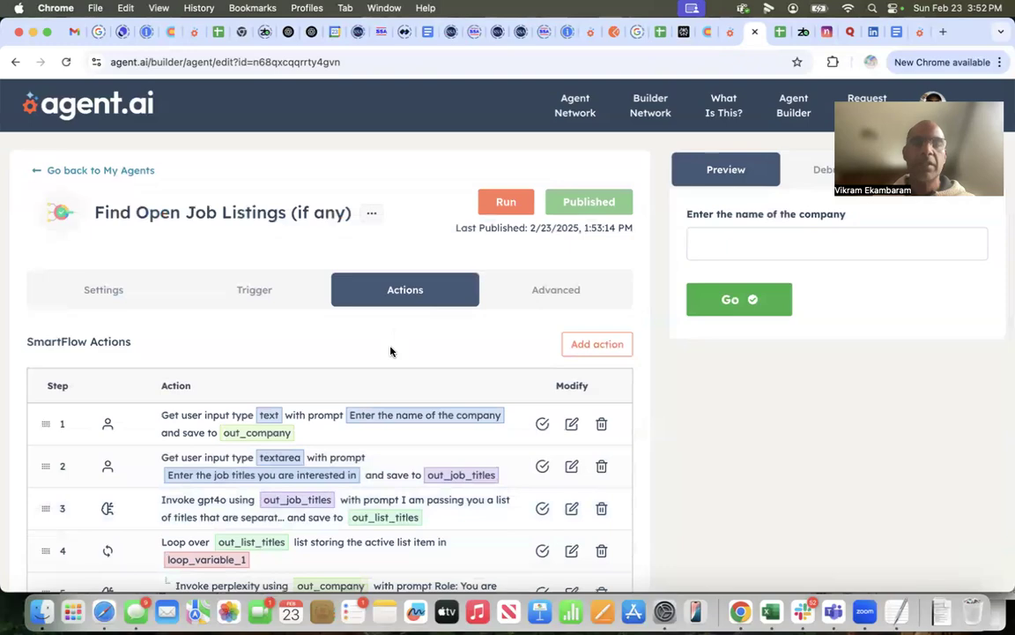
scroll(391, 352, "down", 5)
scroll(391, 352, "up", 6)
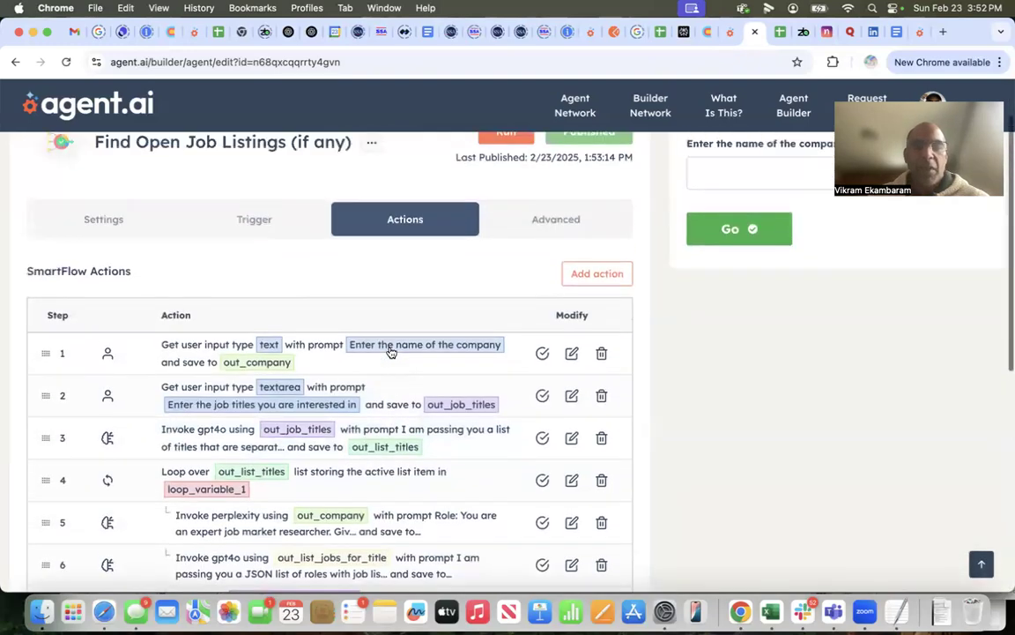